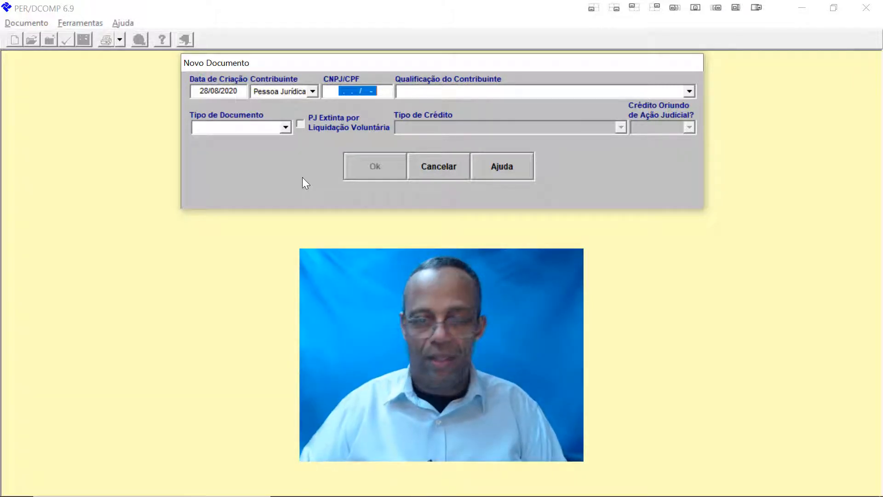
Step: Enter the company's CNPJ in CNPJ/CPF and choose Outra Qualificação as taxpayer qualification
text(11.11)
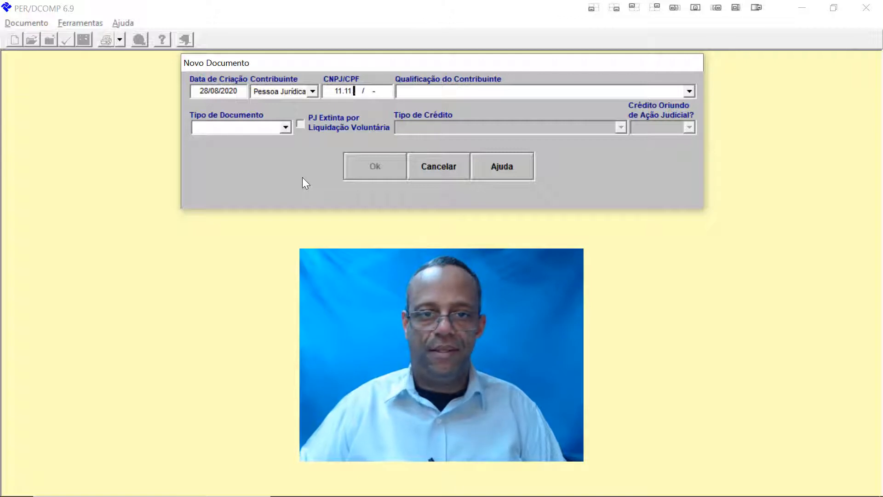
text(1.111/)
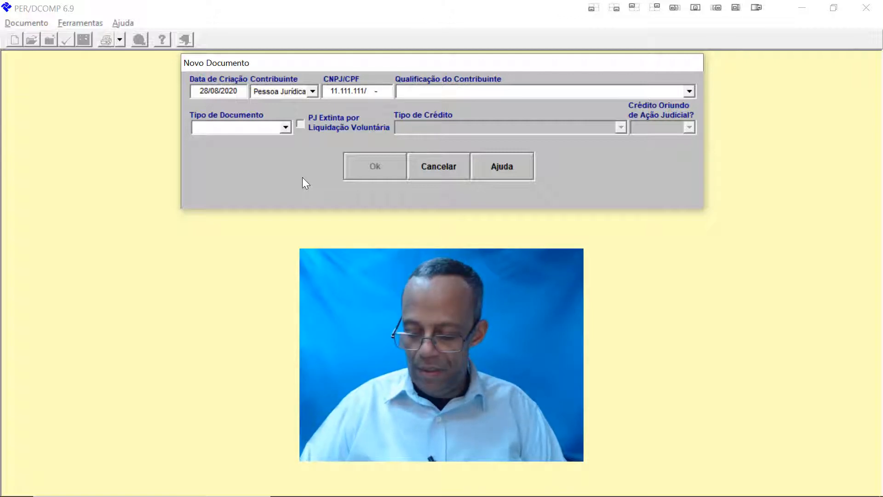
text(000)
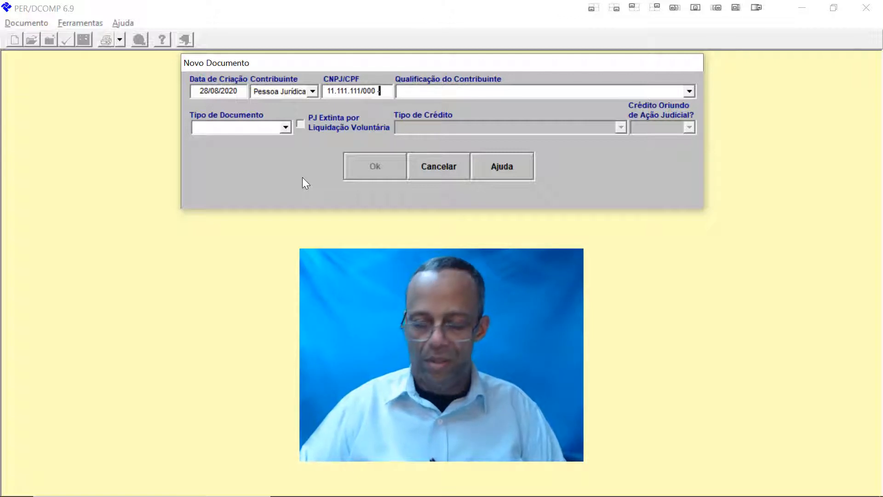
text(1-91)
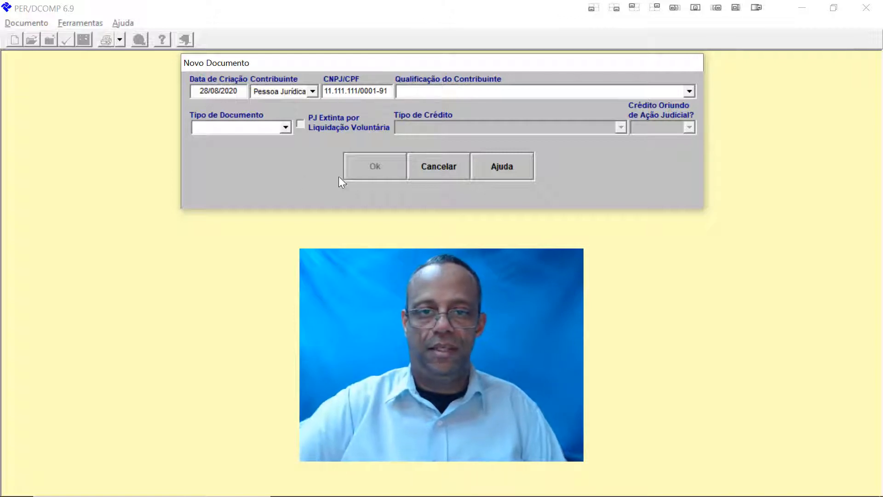
click(688, 92)
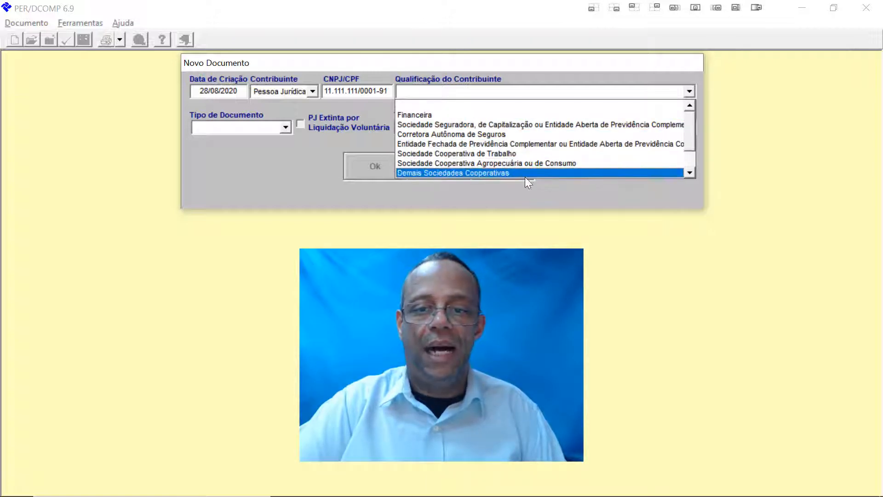
click(693, 175)
click(692, 175)
click(692, 176)
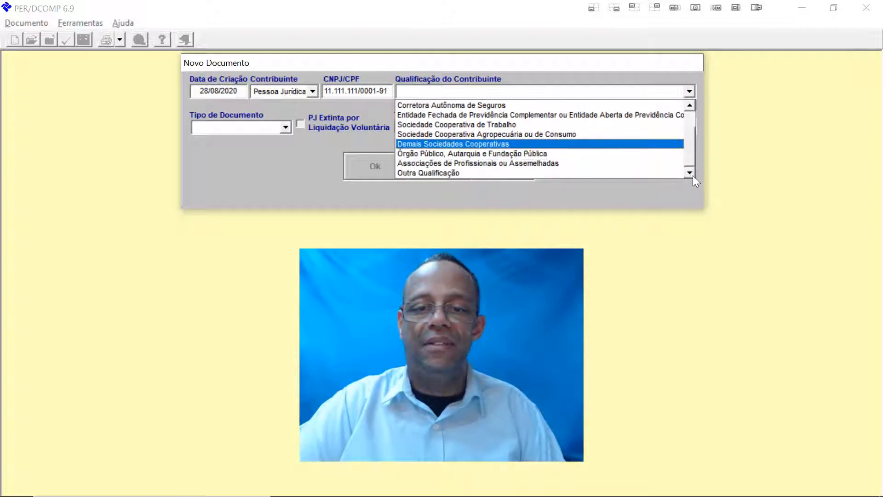
click(465, 172)
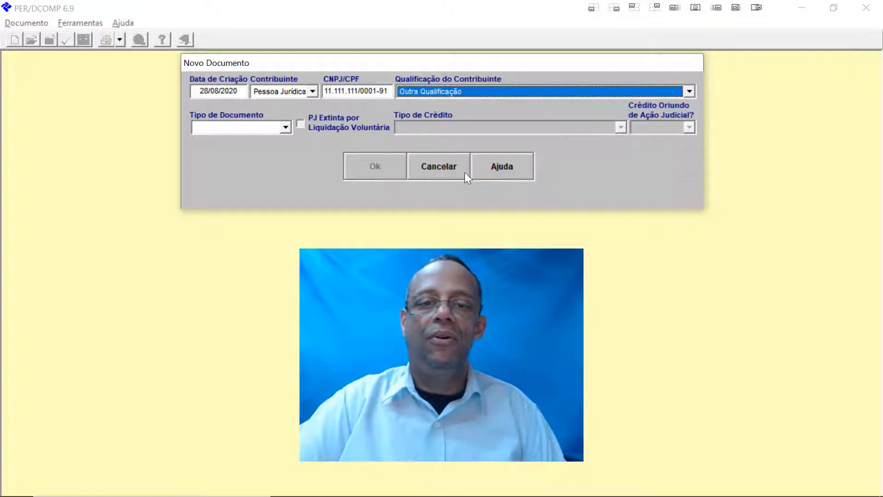
Step: Set the document type to Pedido de Reembolso and review its available credit types
click(285, 128)
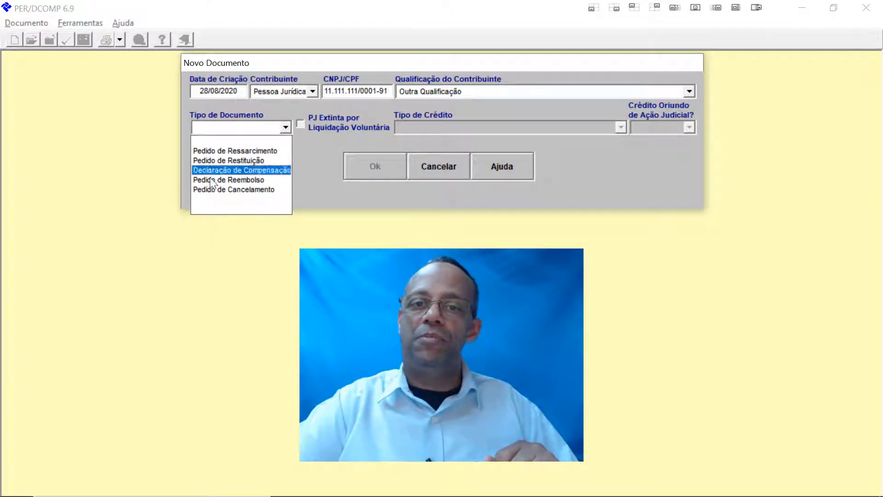
click(259, 182)
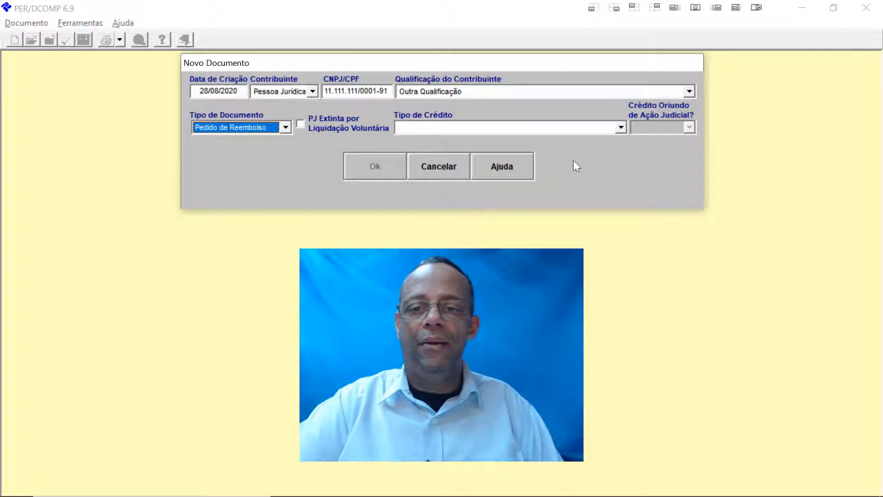
click(622, 126)
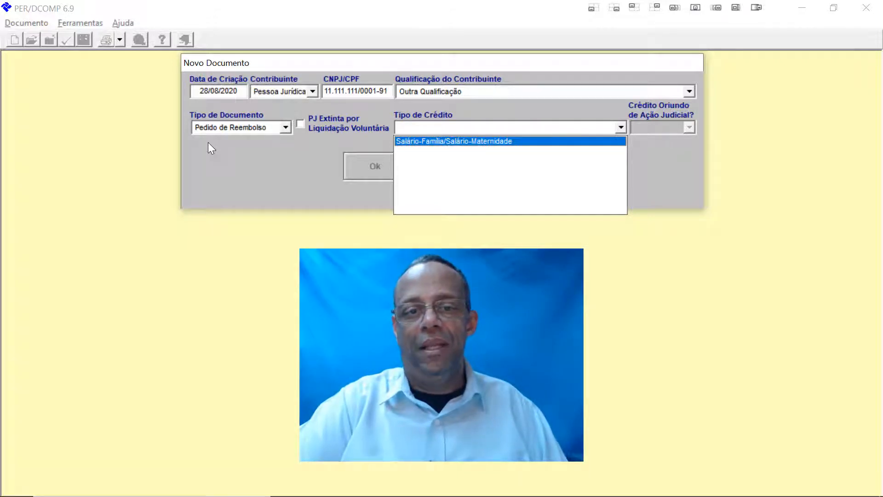
Step: Compare the credit types offered for Declaração de Compensação and Pedido de Restituição
click(288, 126)
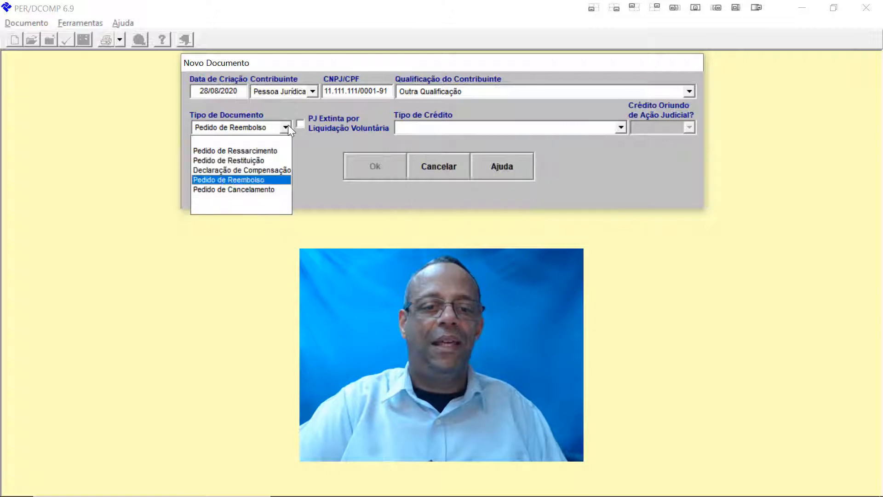
click(270, 173)
click(621, 128)
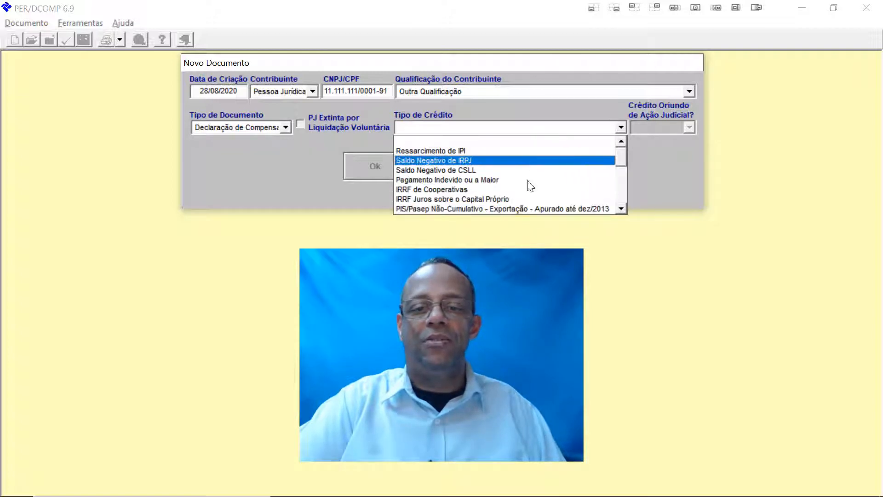
click(284, 128)
click(275, 157)
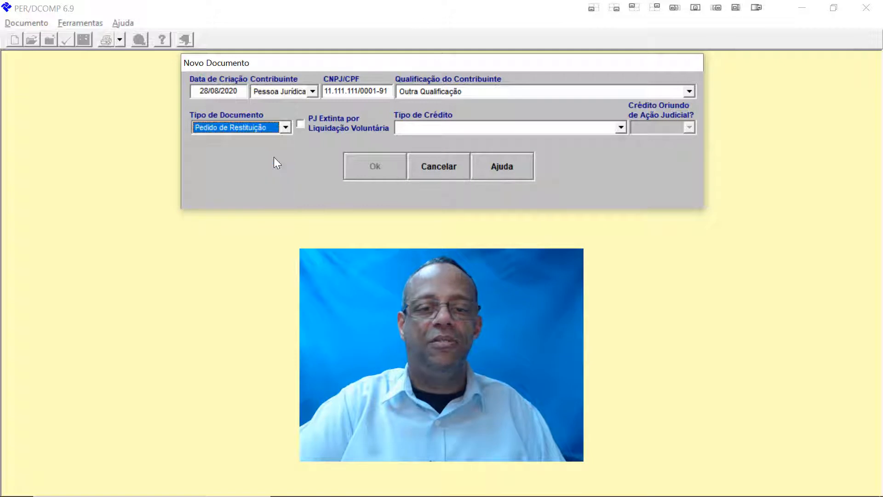
click(621, 128)
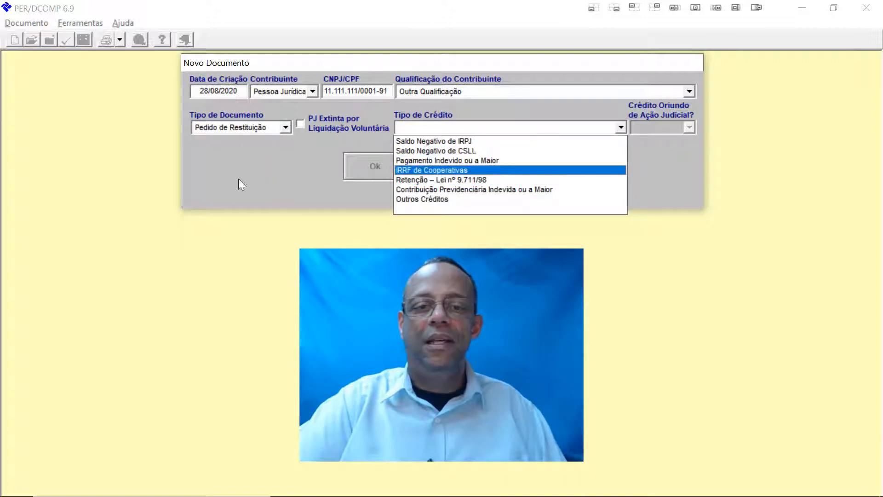
Step: Return to Pedido de Reembolso with Salário-Família/Salário-Maternidade as the credit type
click(285, 128)
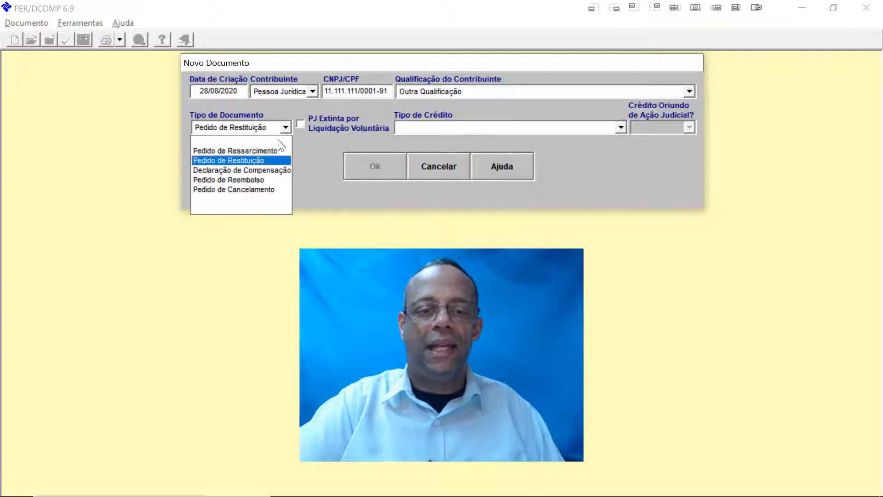
click(258, 179)
click(621, 125)
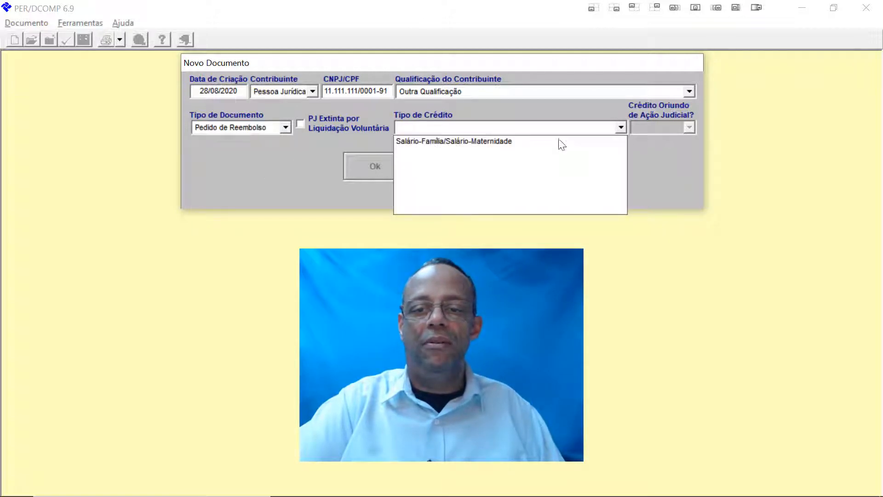
click(557, 140)
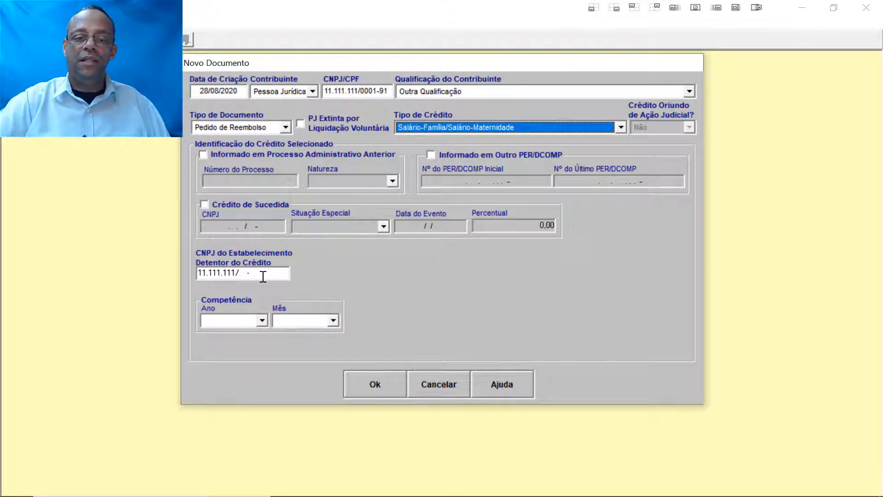
Step: Complete the credit-holding establishment's CNPJ, set Competência to 01/2018 and confirm with Ok
click(245, 273)
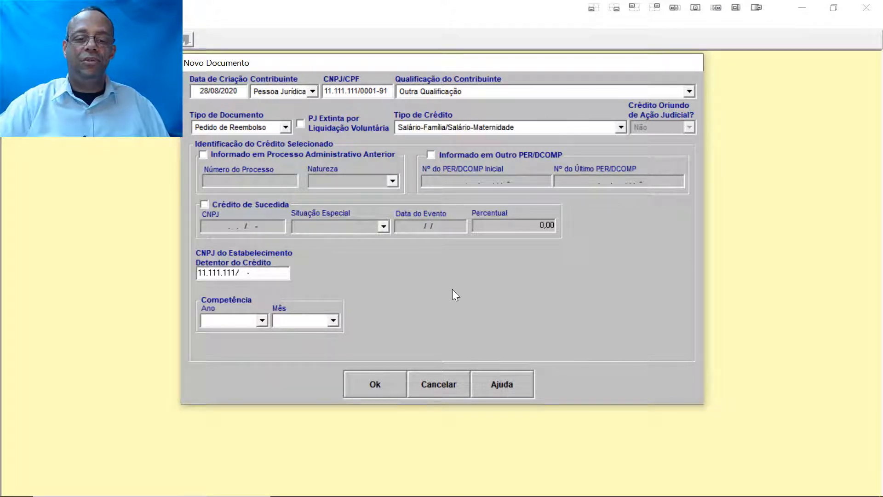
text(000191)
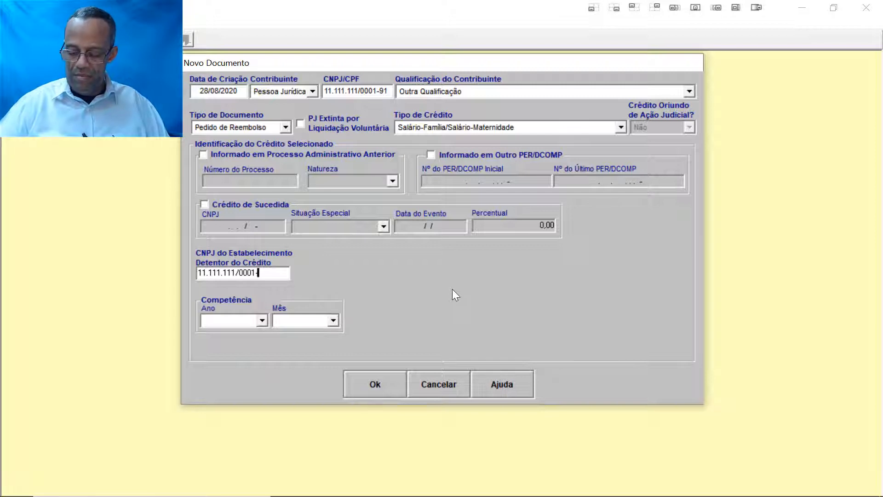
click(263, 321)
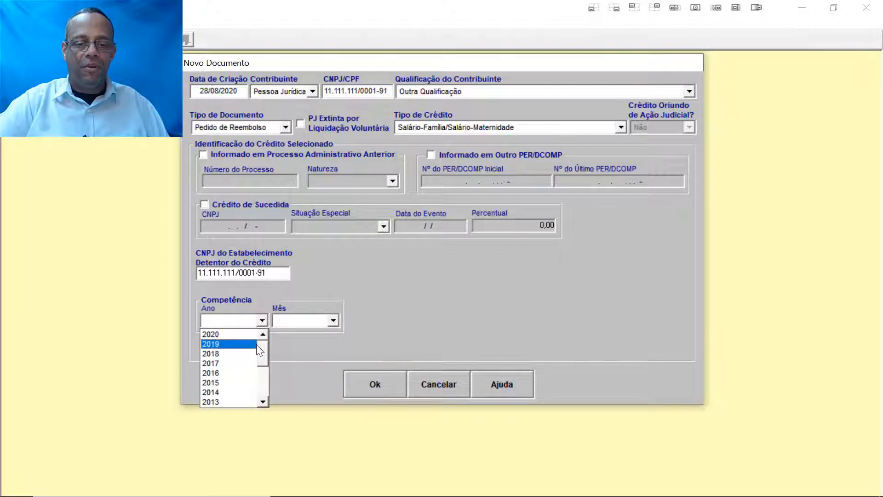
click(250, 354)
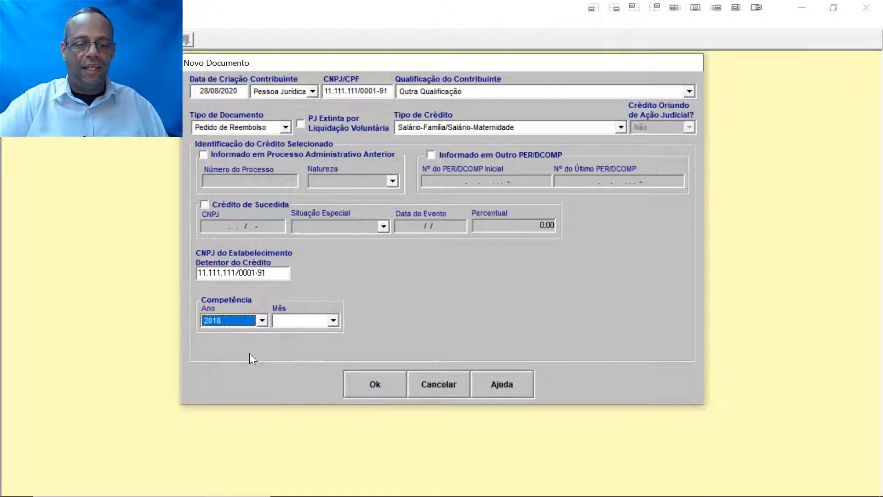
click(331, 320)
click(294, 332)
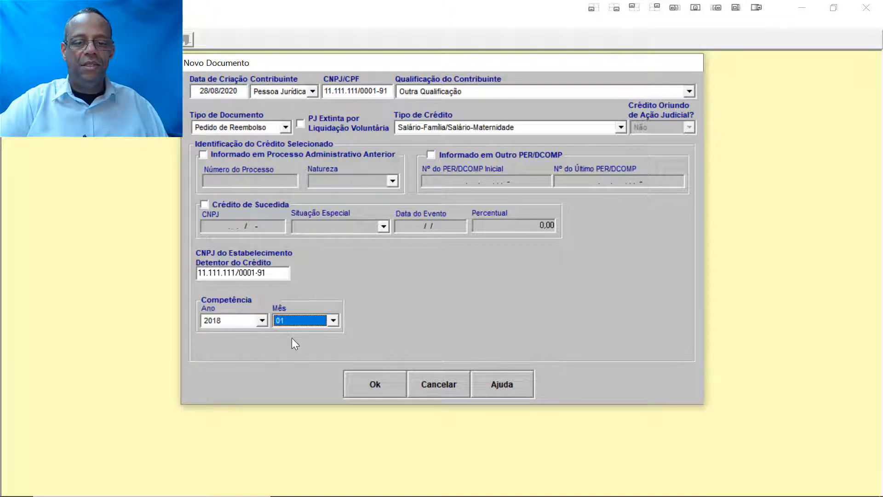
click(375, 386)
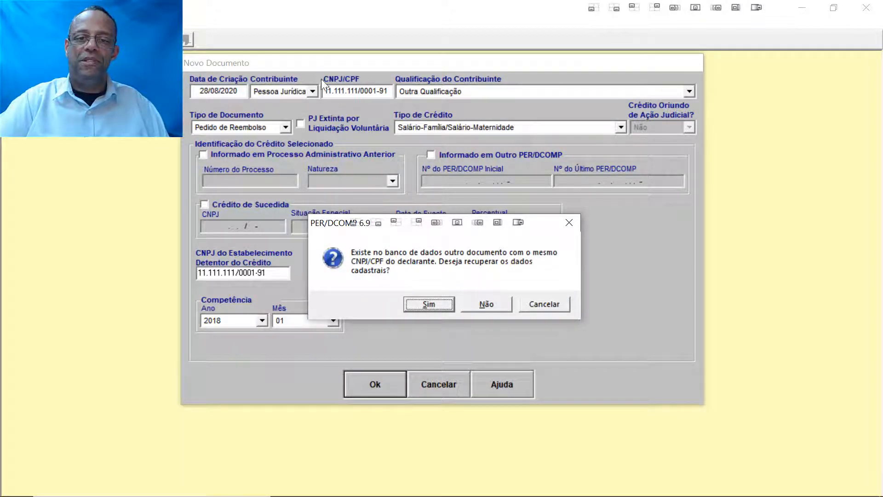
Step: Accept recovering the saved registration data and acknowledge the creation-date notice
click(424, 305)
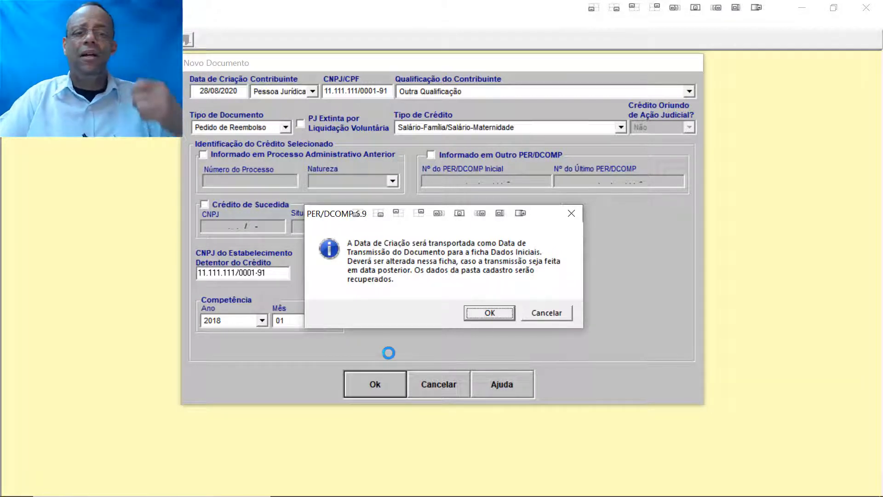
click(498, 315)
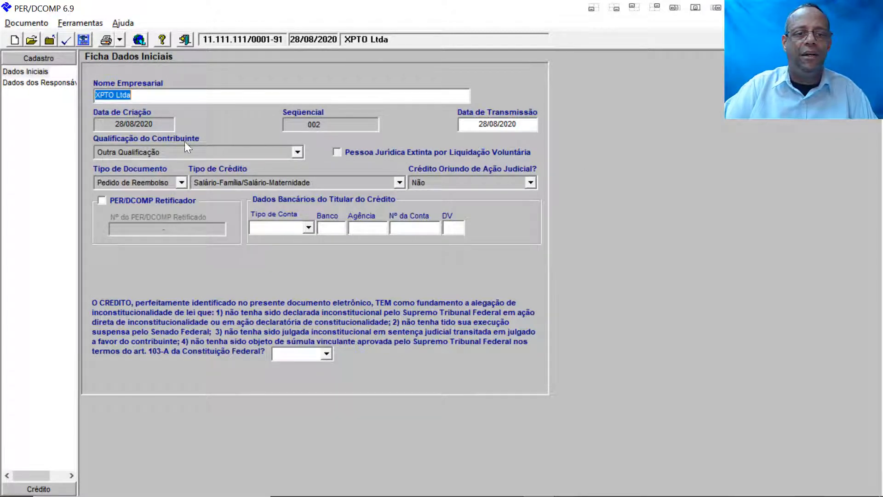
Step: Enter a Conta Corrente at bank 341 Itaú Unibanco with branch, account number and check digit
click(308, 227)
click(301, 250)
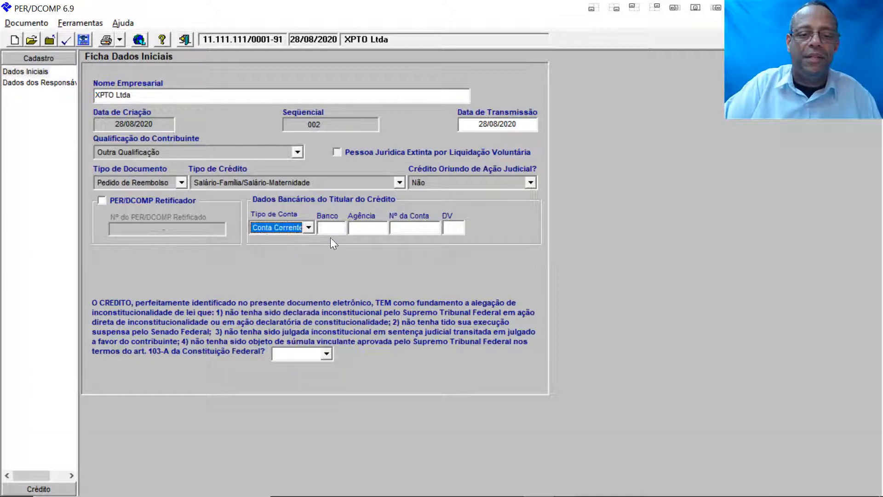
click(332, 227)
text(341)
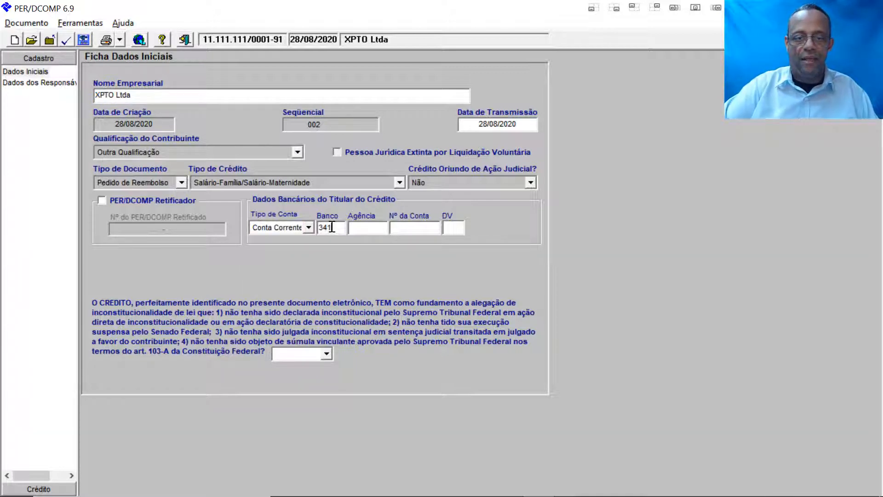
click(366, 227)
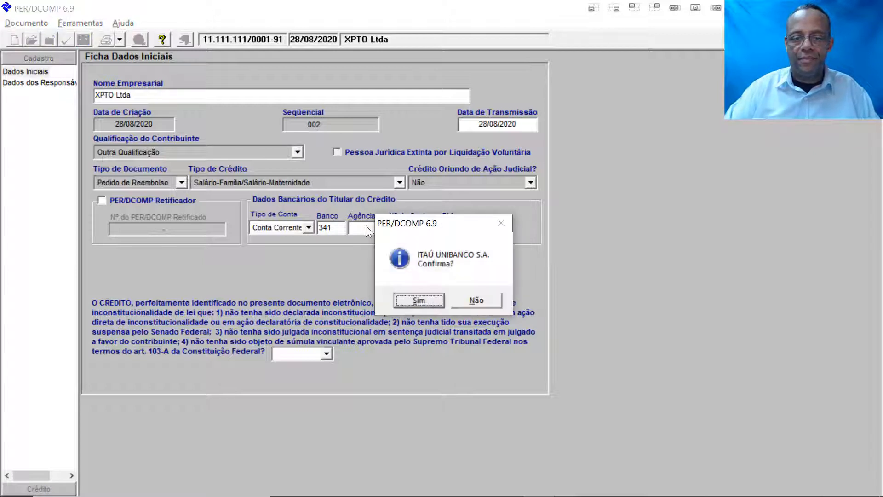
click(423, 303)
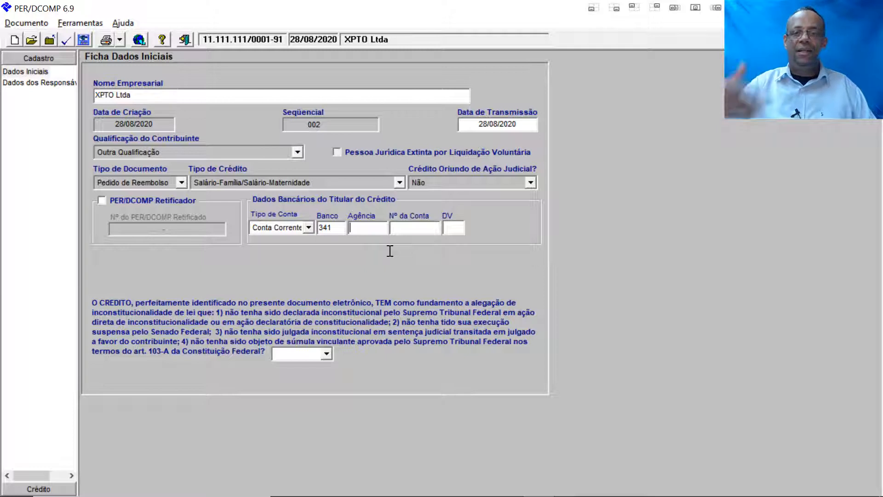
text(2777)
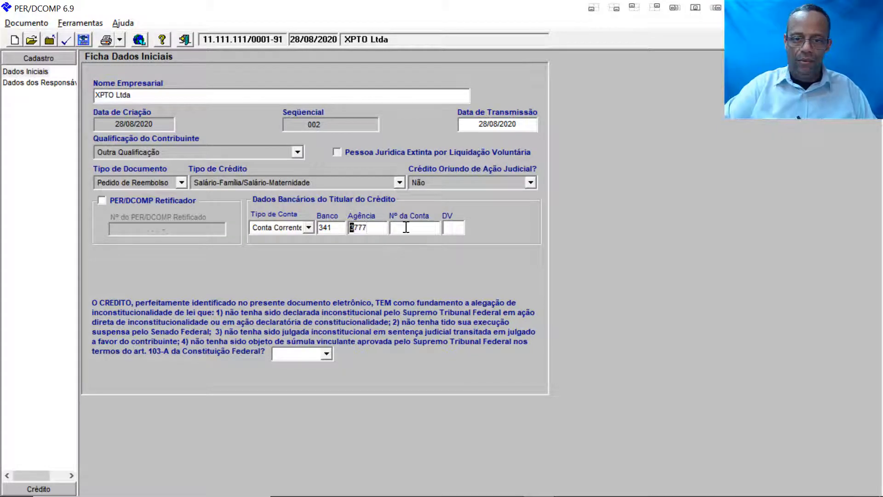
click(406, 227)
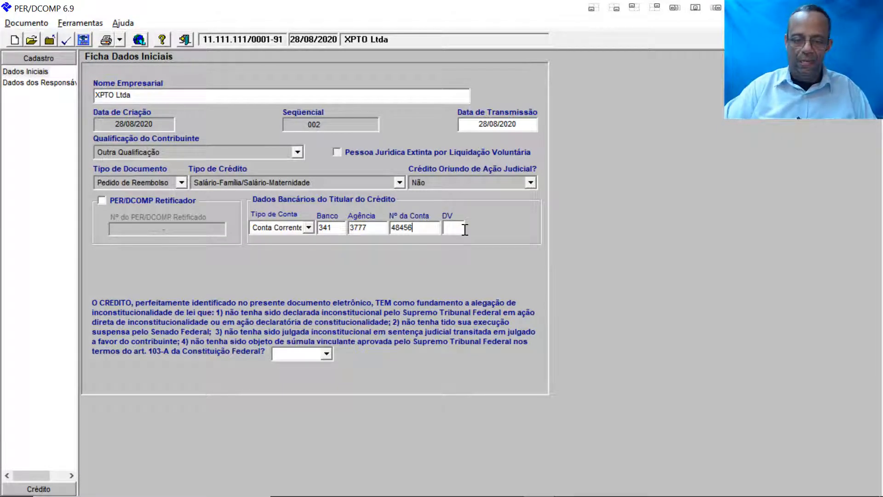
click(452, 227)
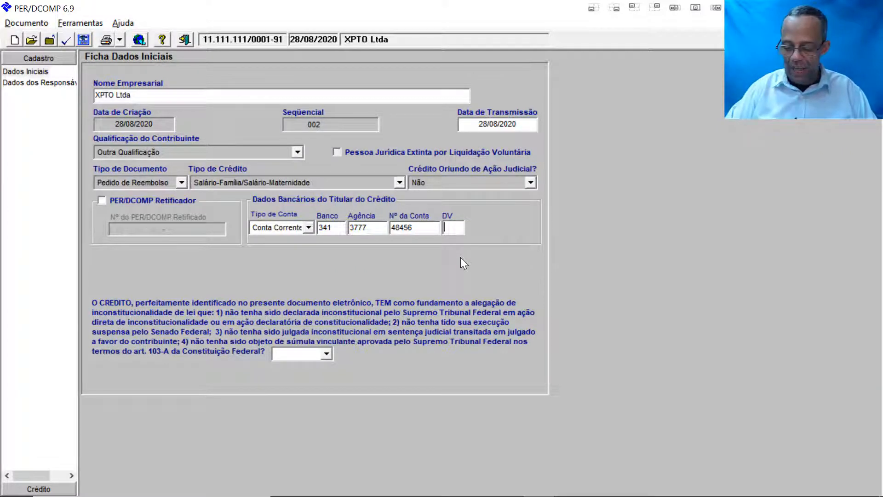
text(4)
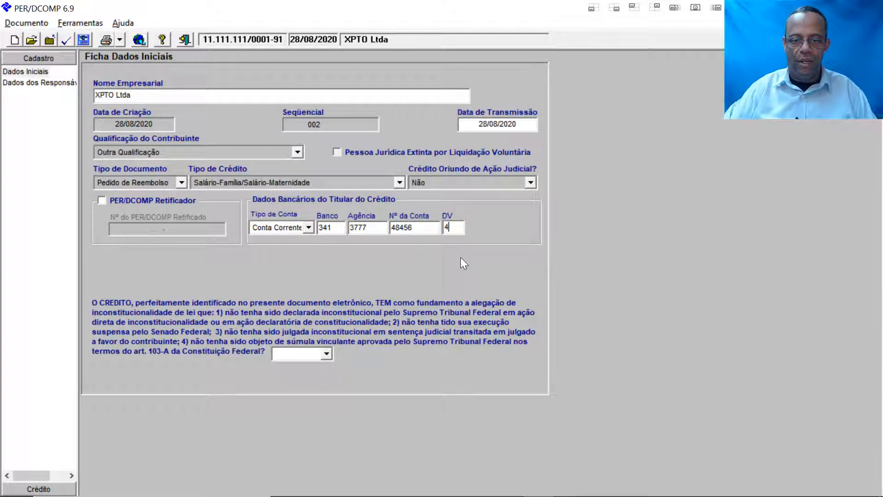
Step: Answer Não to the constitutionality question and bring up Dados dos Responsáveis
click(330, 352)
click(307, 376)
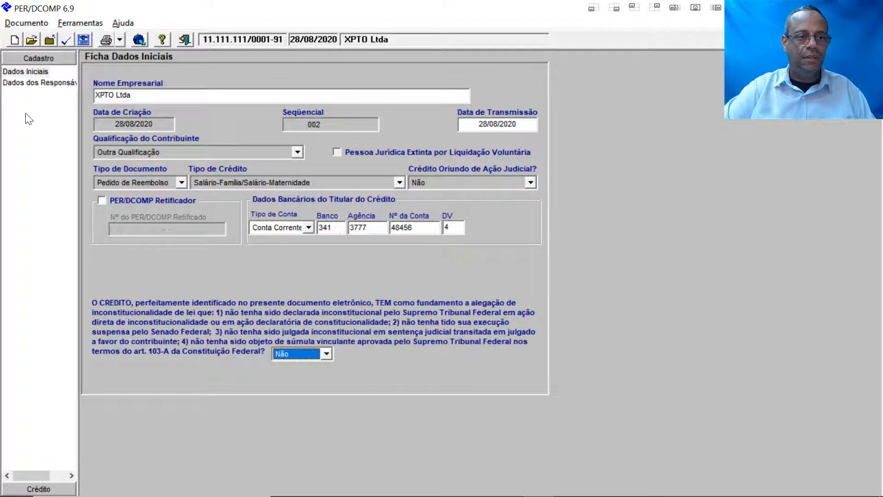
click(35, 83)
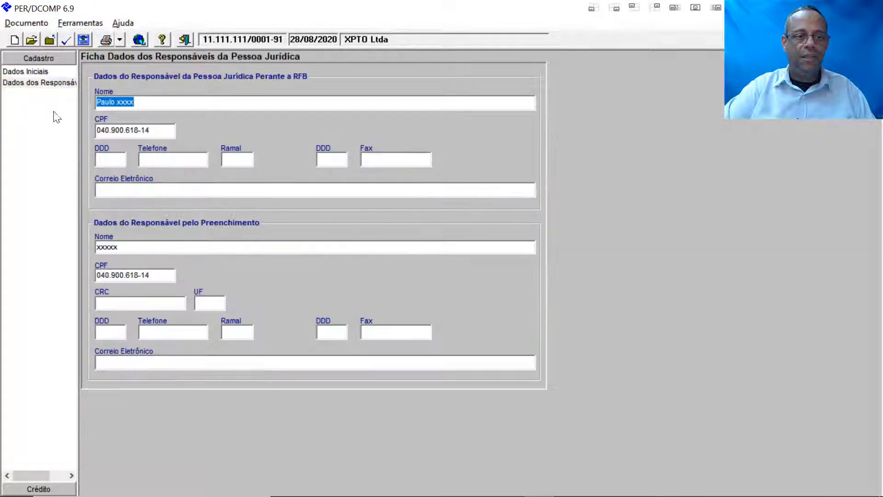
Step: Recheck the account check digit on Dados Iniciais, then return to Dados dos Responsáveis
click(43, 71)
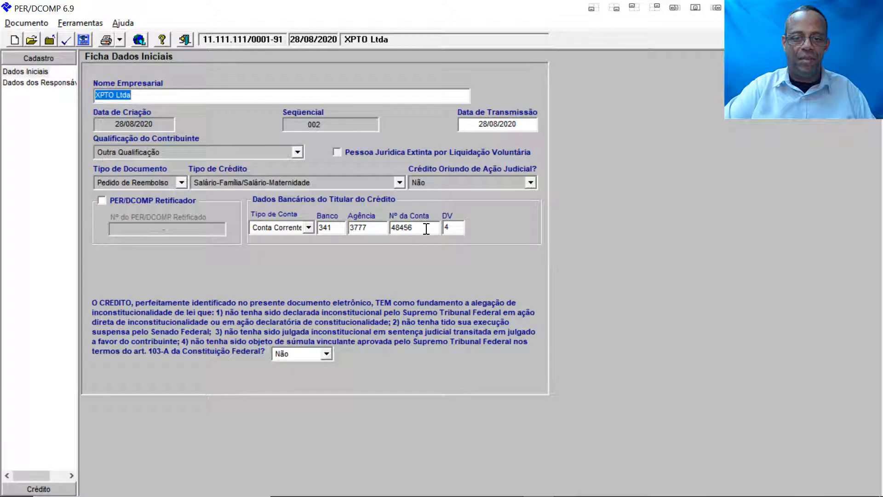
click(452, 226)
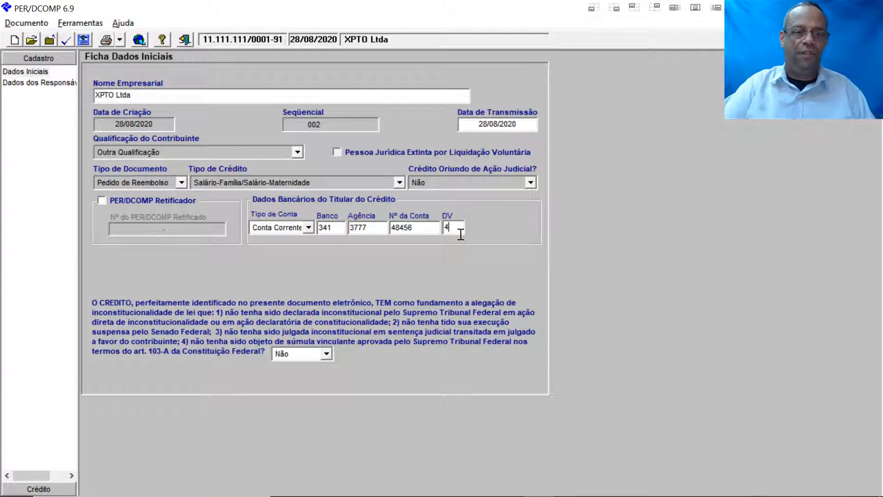
click(37, 84)
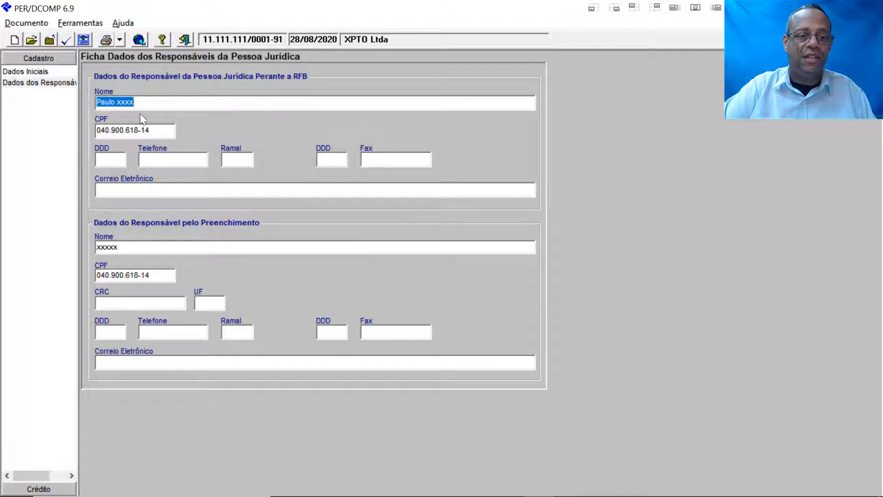
Step: Replace the placeholder names of the RFB responsible person and the form filler
click(155, 103)
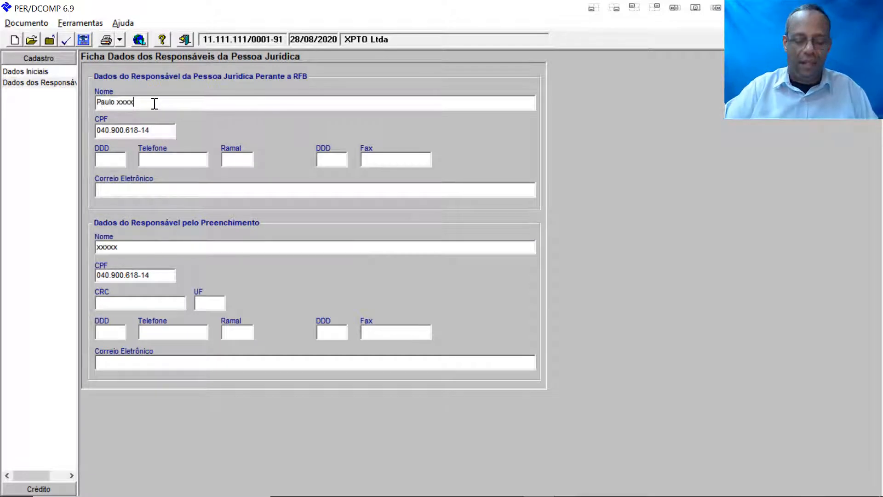
key(BackSpace)
key(BackSpace)
key(BackSpace)
key(BackSpace)
text(T)
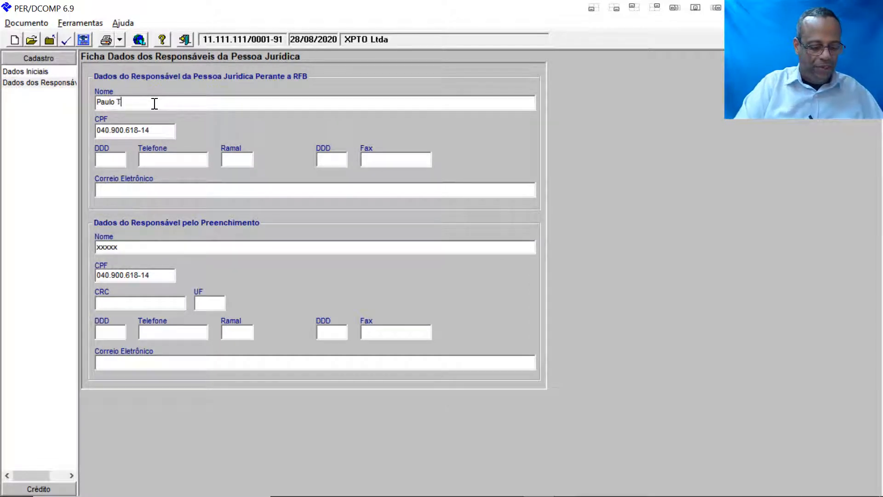
text(este)
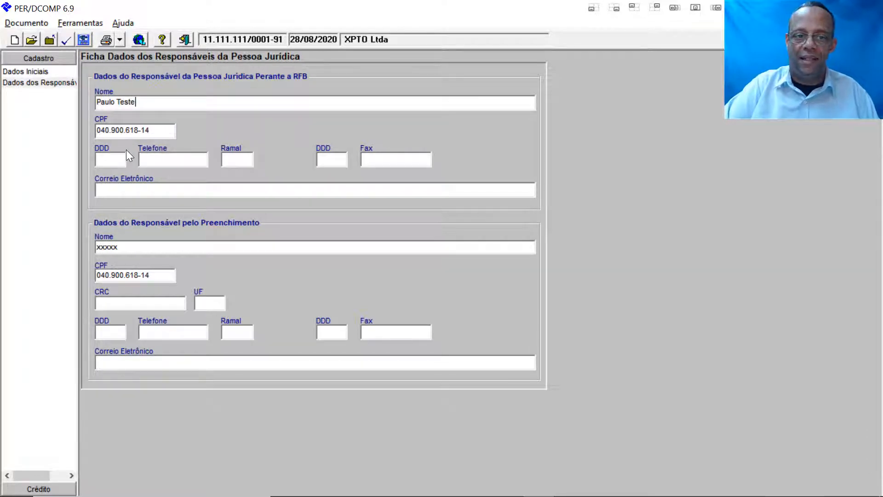
double_click(132, 248)
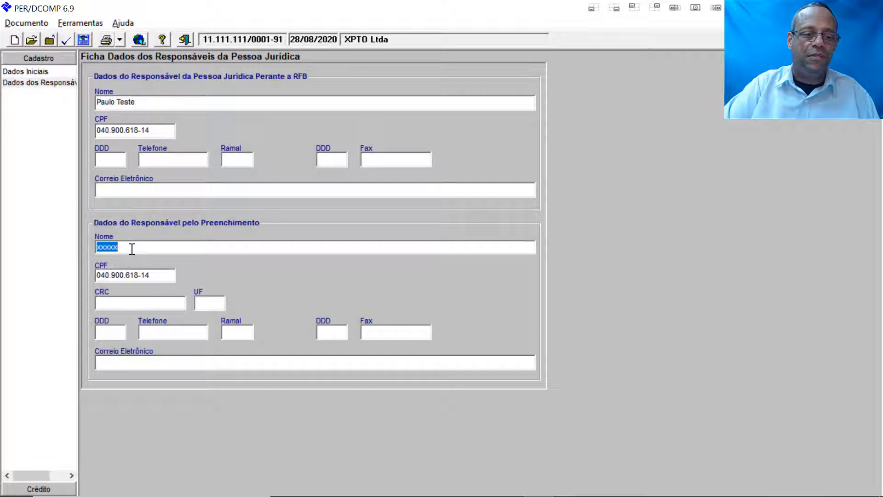
text(Paulo)
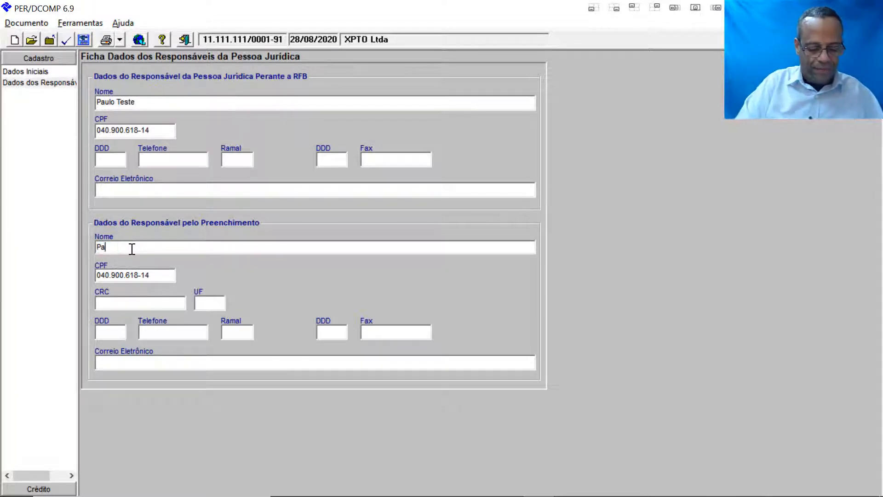
text( de novo)
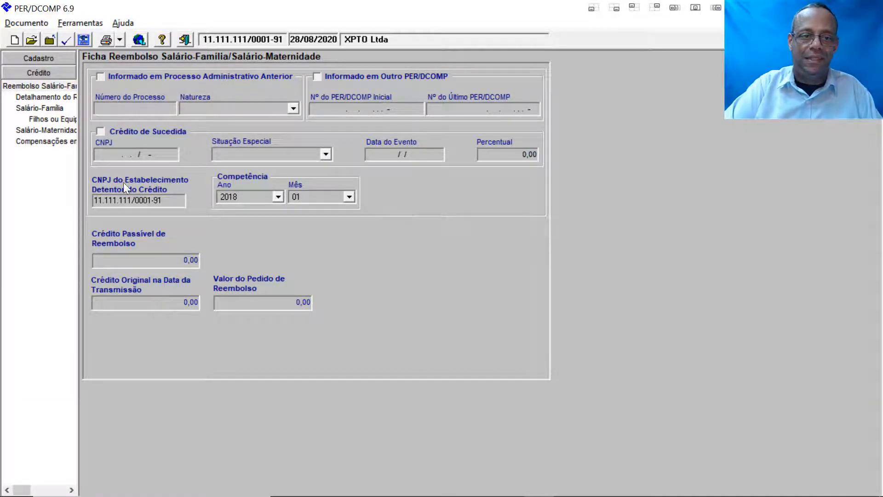
Step: Go from the Reembolso Salário-Família summary to the empty Detalhamento do Reembolso table
click(13, 85)
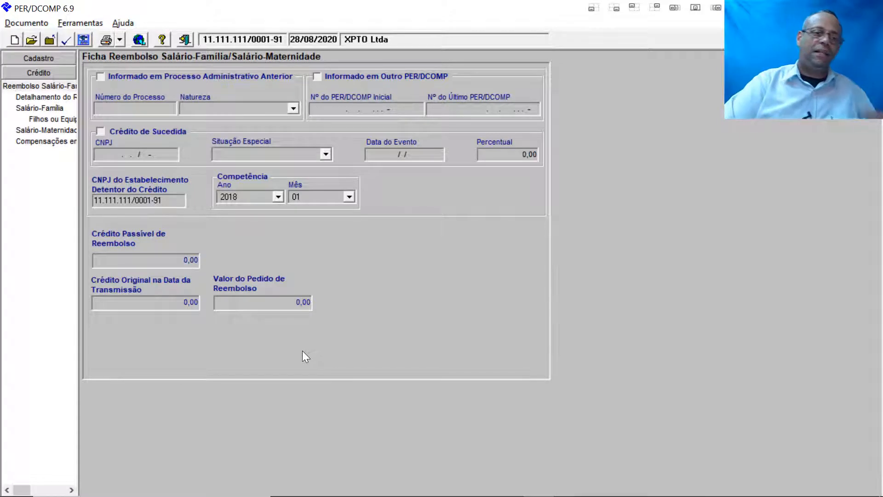
click(52, 99)
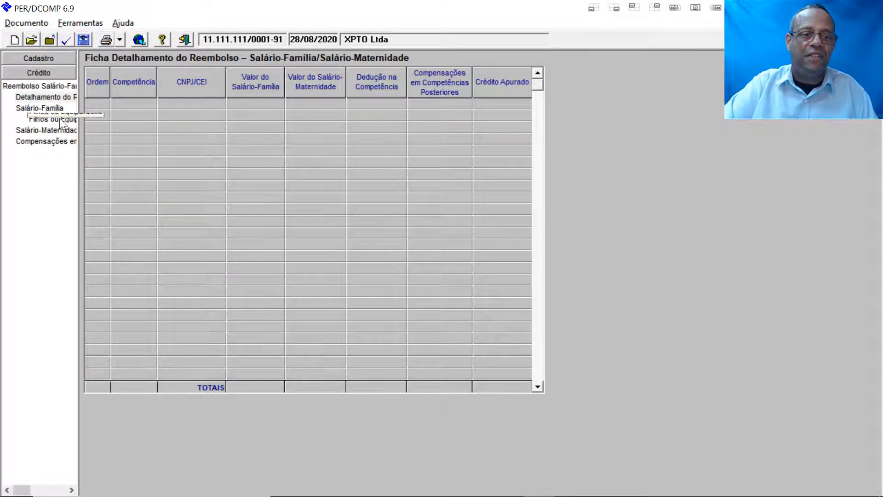
Step: Start a new Salário-Família entry for competência 2018/01, restarting it once after cancelling
click(40, 108)
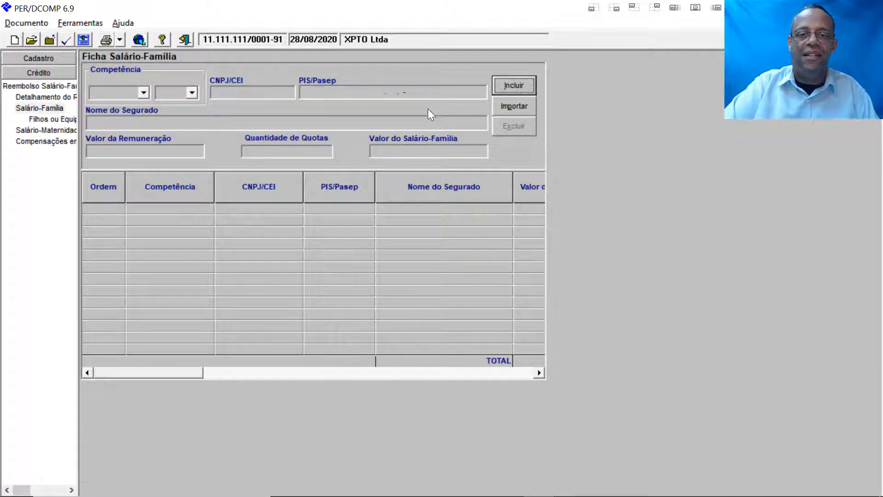
click(513, 86)
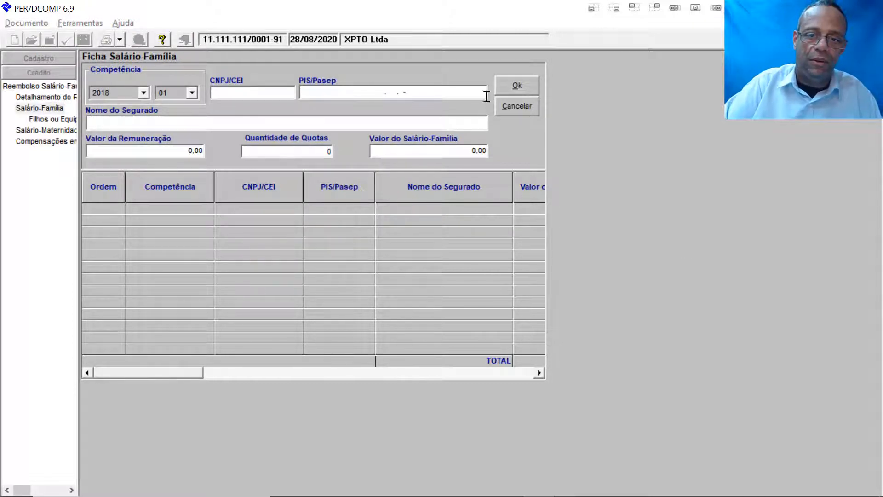
click(530, 105)
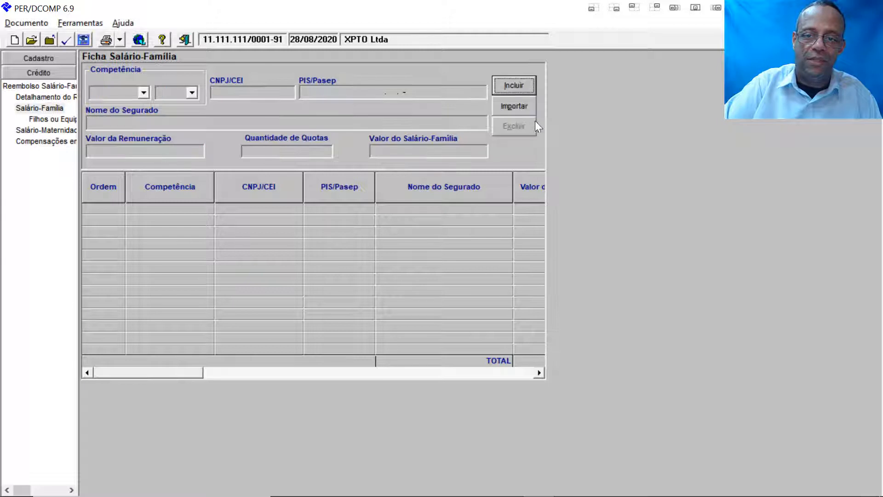
click(517, 84)
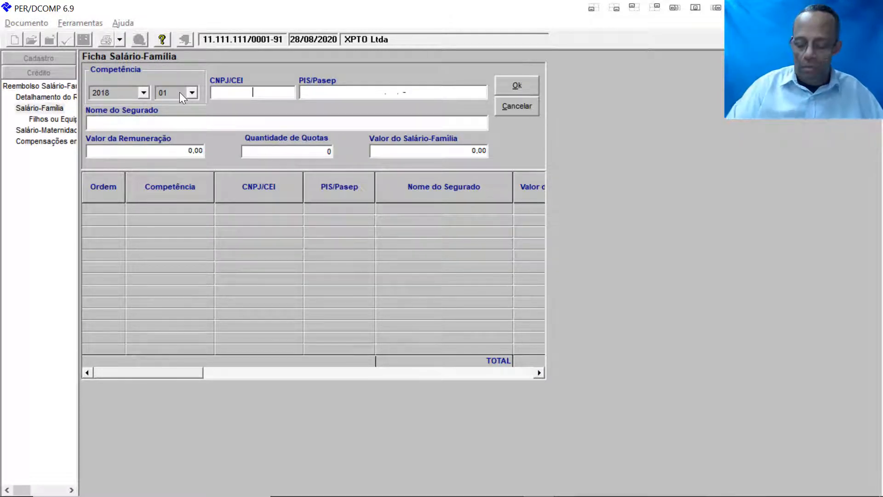
Step: Enter the insured's PIS/Pasep and name, remuneration 1.000,00, 2 quotas and 80,00 allowance
text(11)
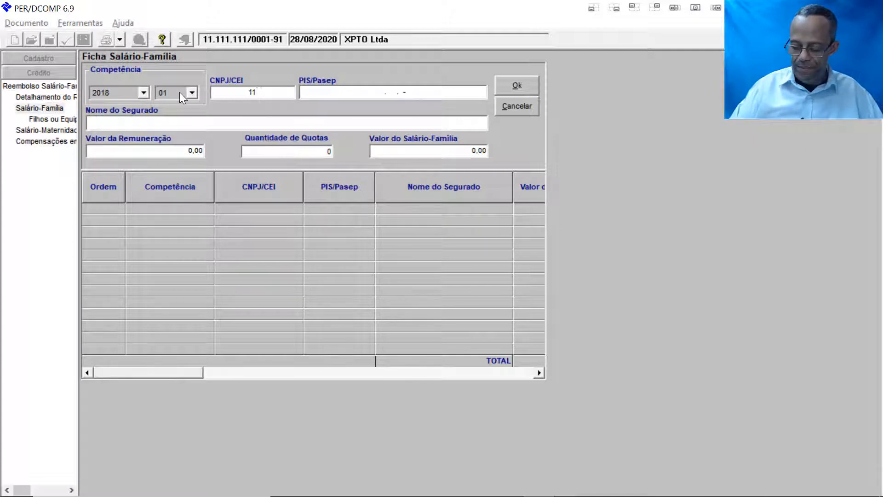
text(111111)
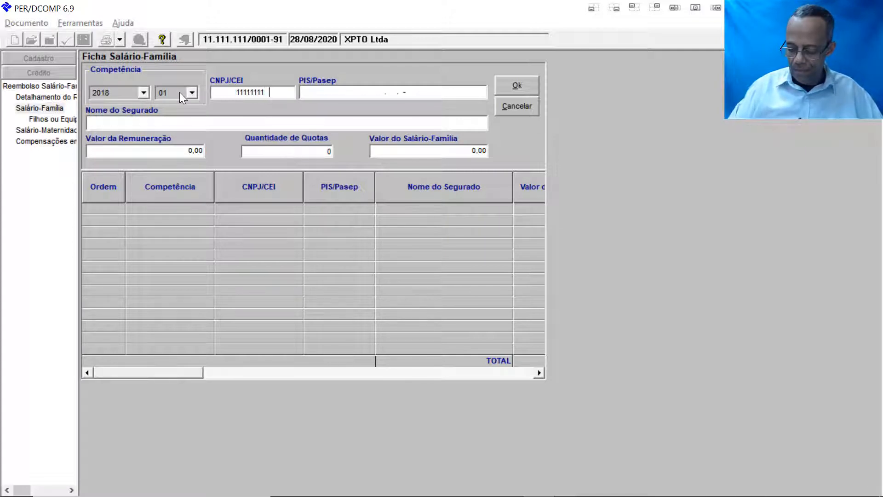
text(000191)
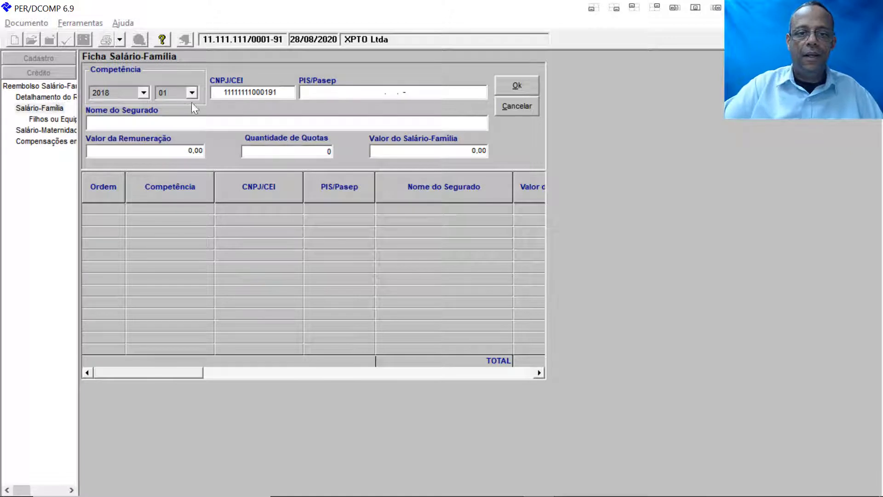
click(350, 93)
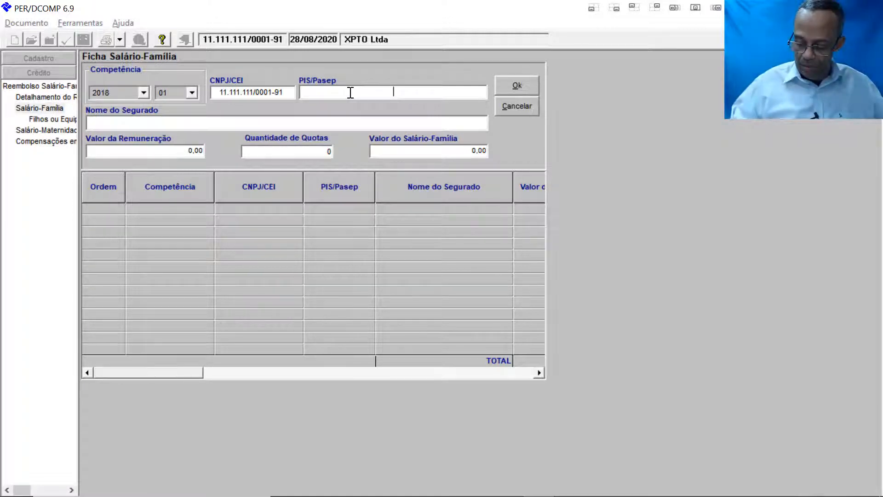
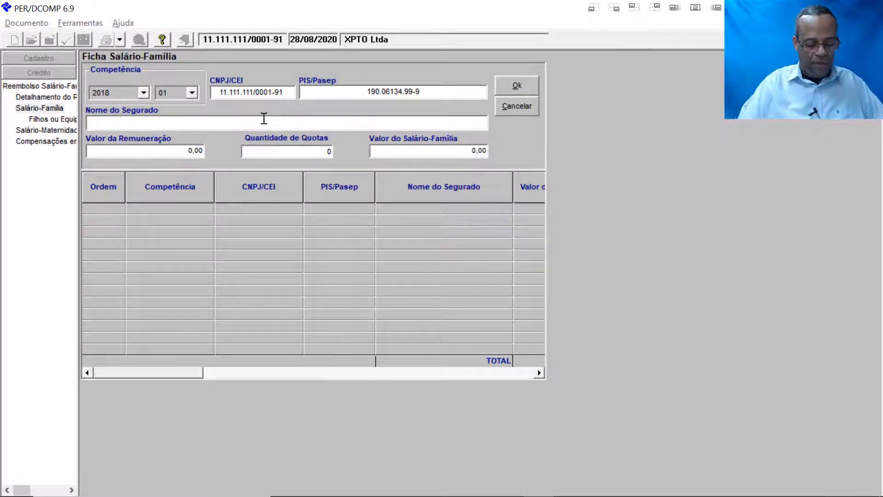
text(Jose )
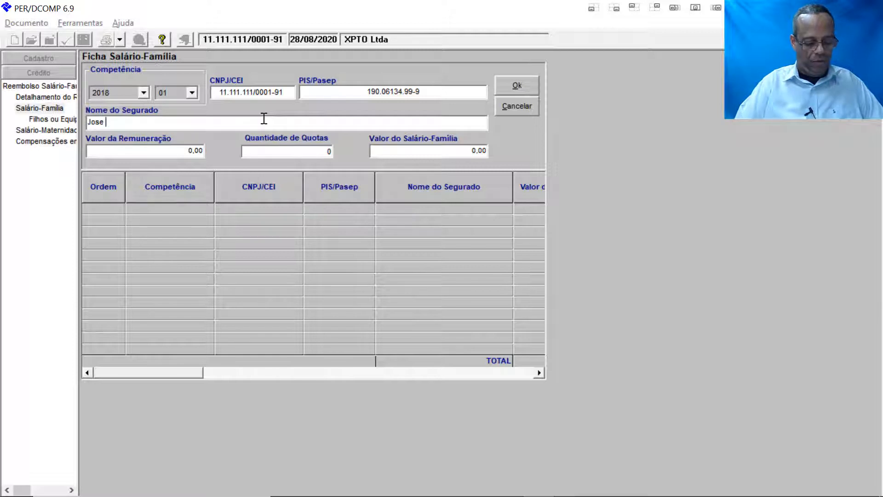
text(das Cou)
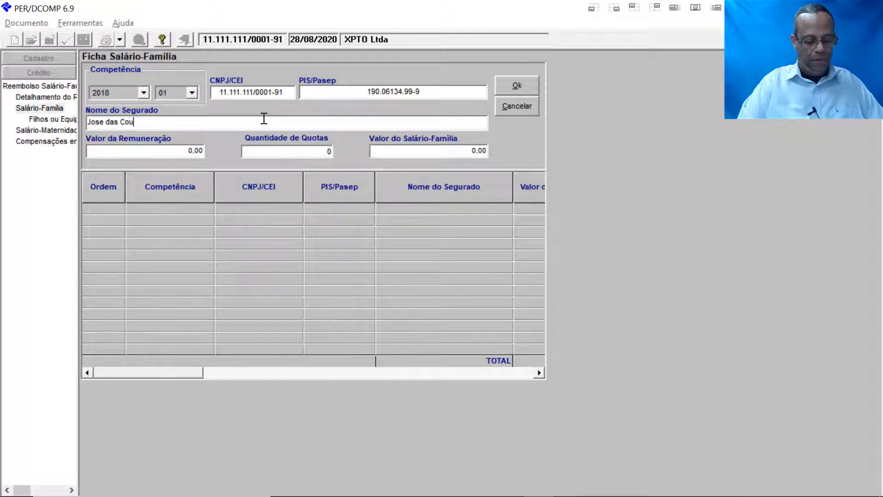
text(ves)
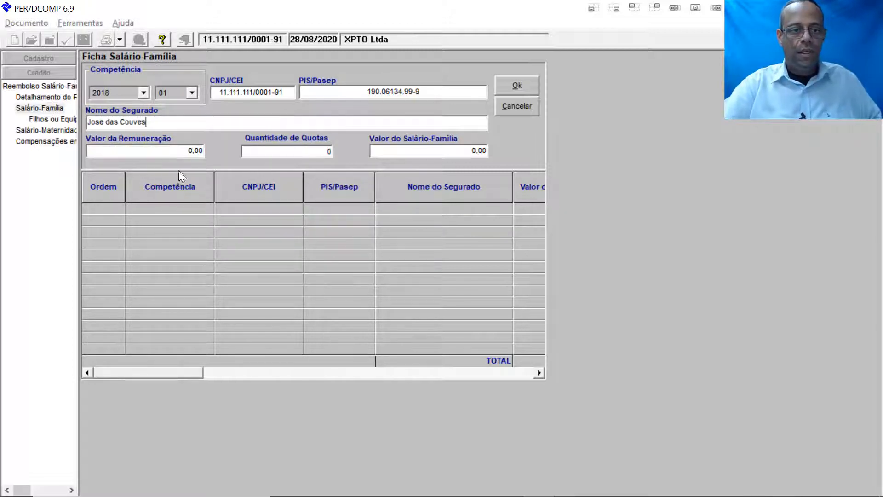
click(159, 150)
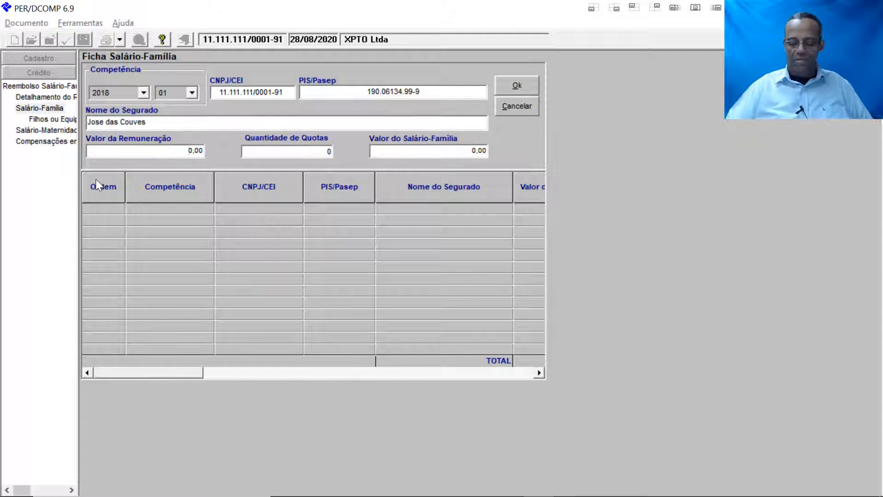
text(100)
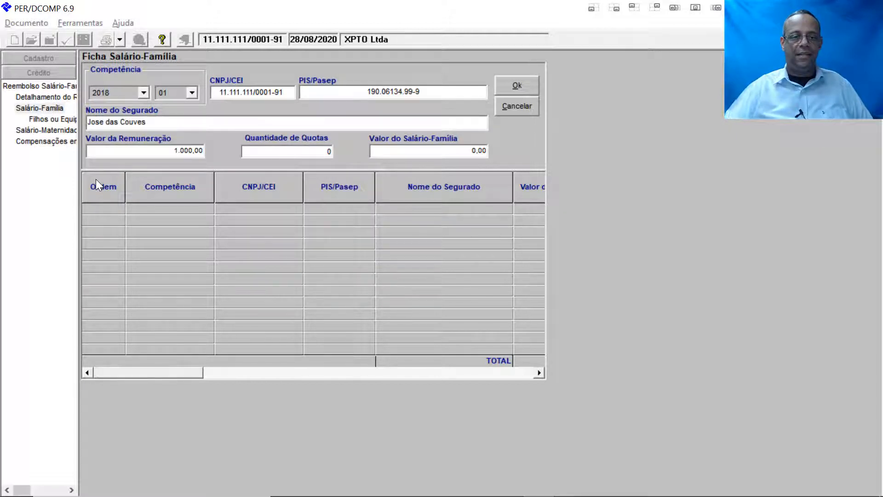
click(288, 152)
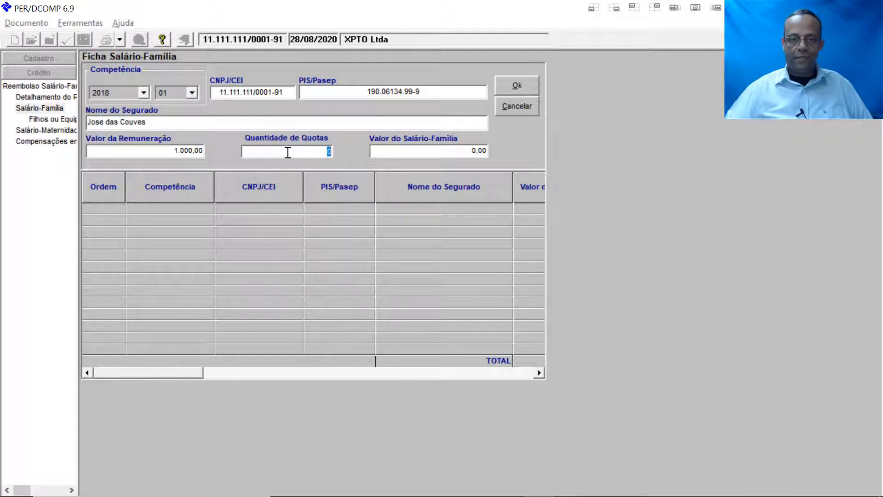
text(2)
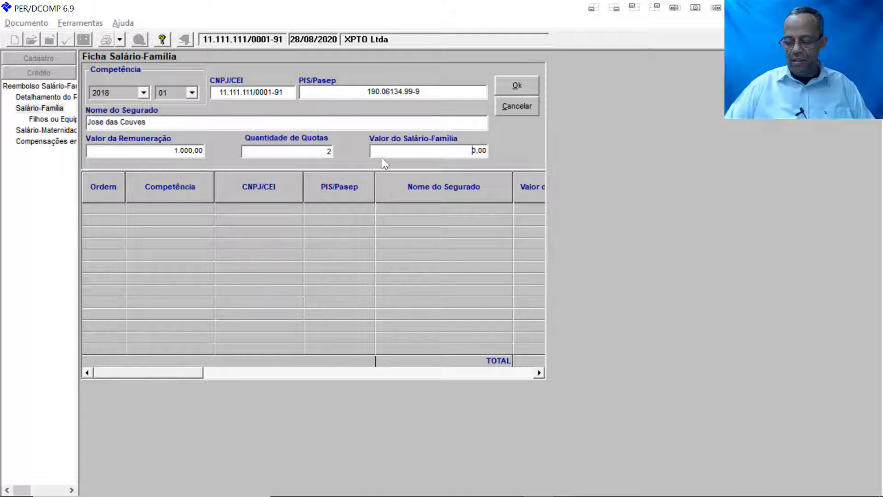
text(80)
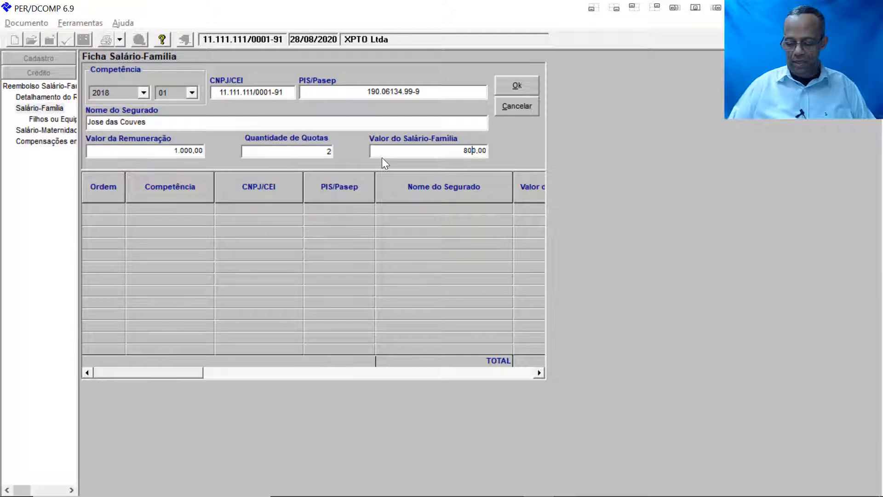
key(Delete)
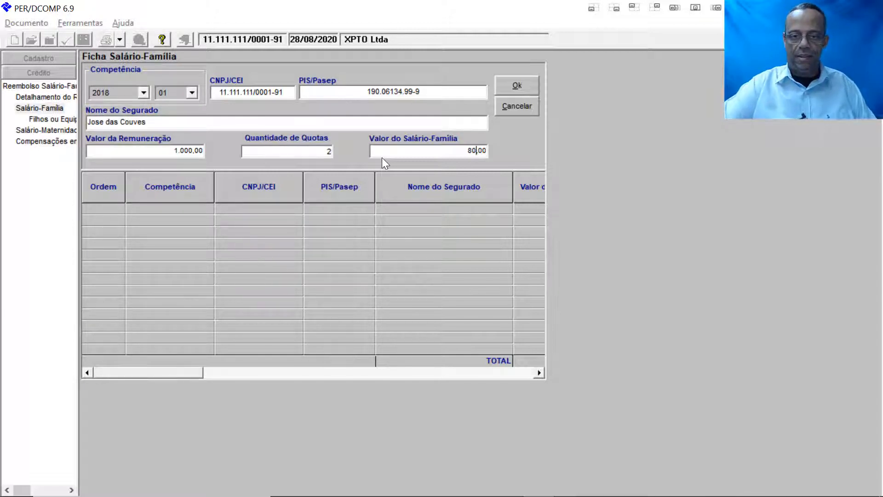
Step: Clear the limit error, lower the 01/2018 Salário-Família value to 60,00 and save the entry
click(526, 89)
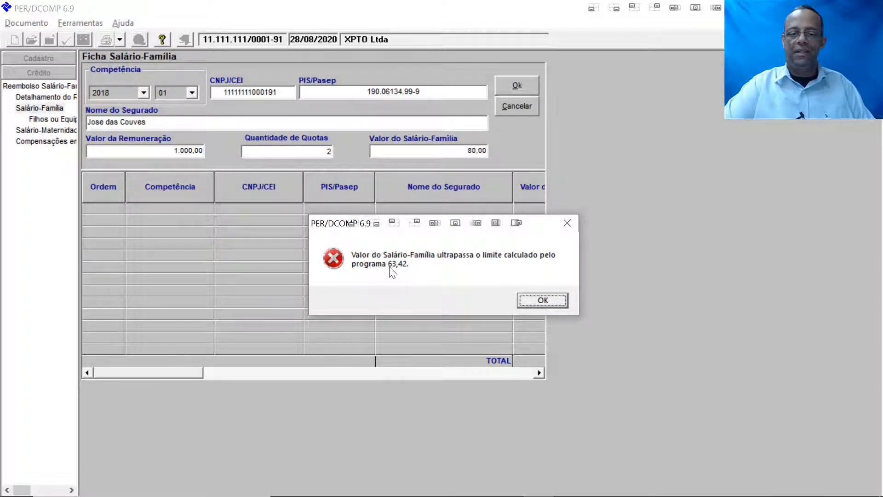
click(539, 298)
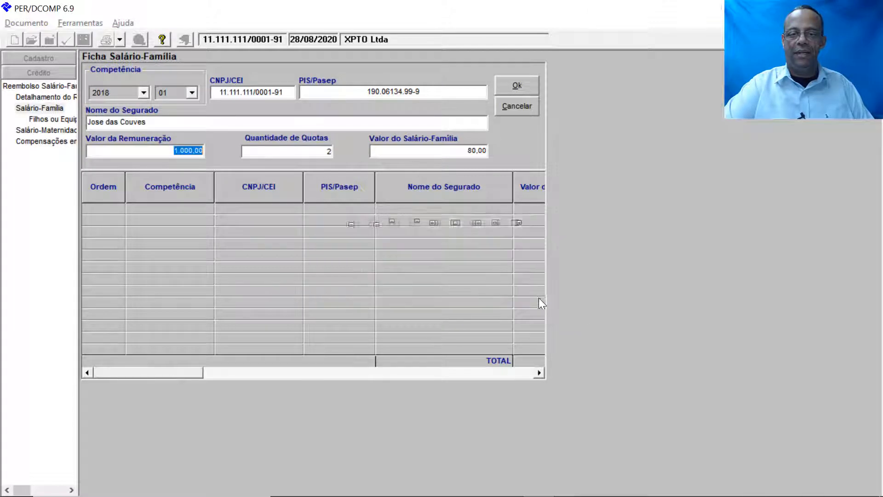
click(458, 151)
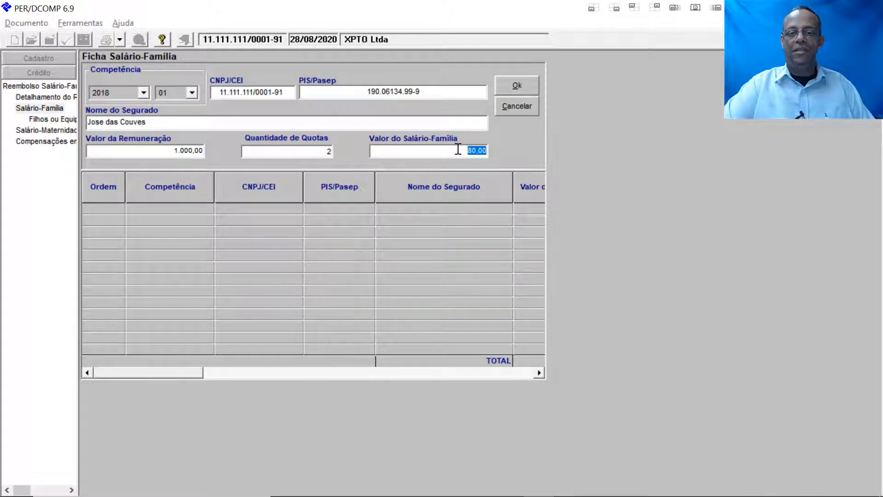
text(60)
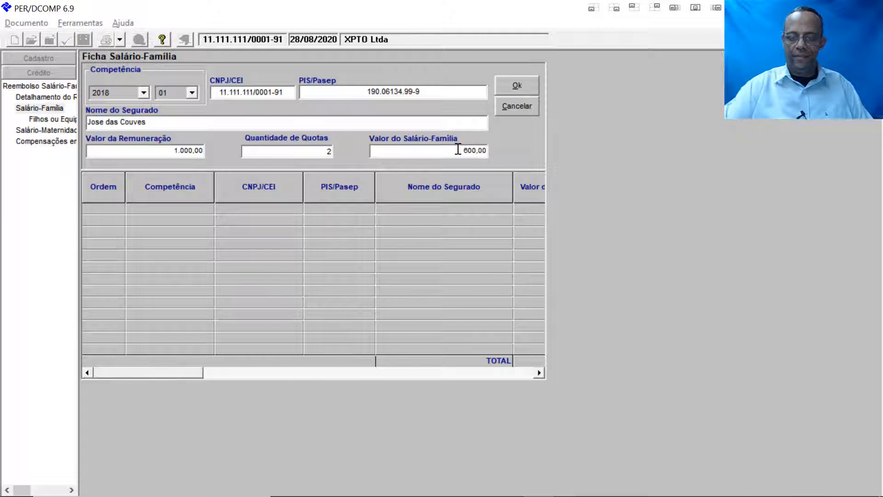
click(515, 90)
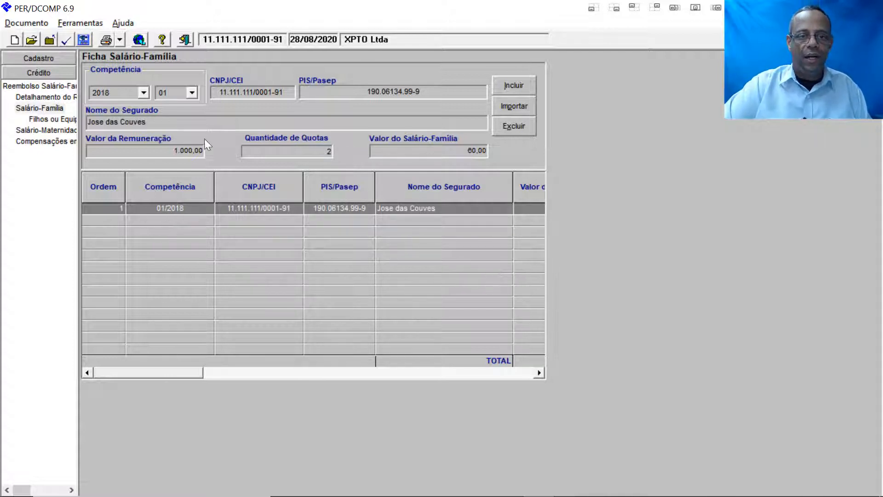
Step: In Filhos ou Equiparados, enter the first child's name and birth date 01/06/2000
click(46, 119)
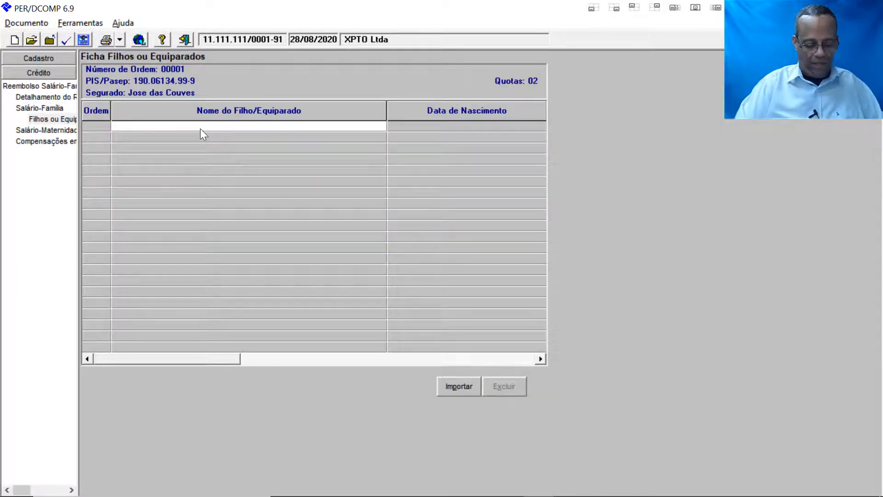
text(Josezinho)
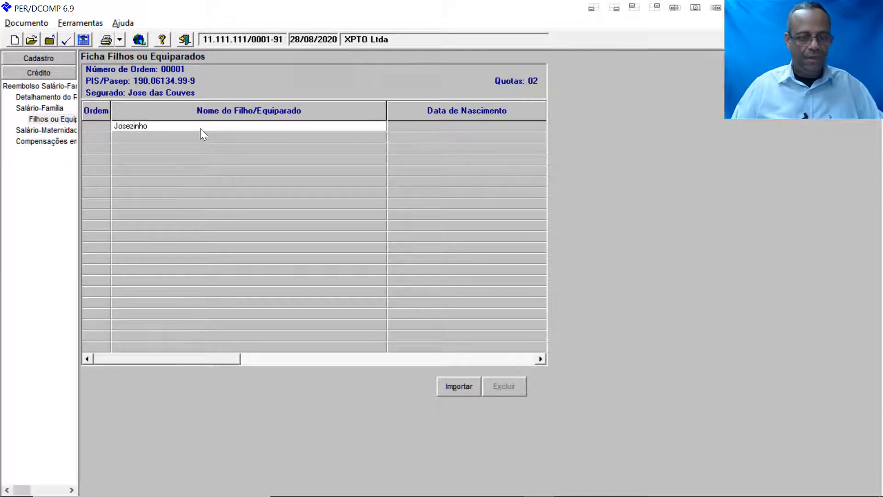
key(Tab)
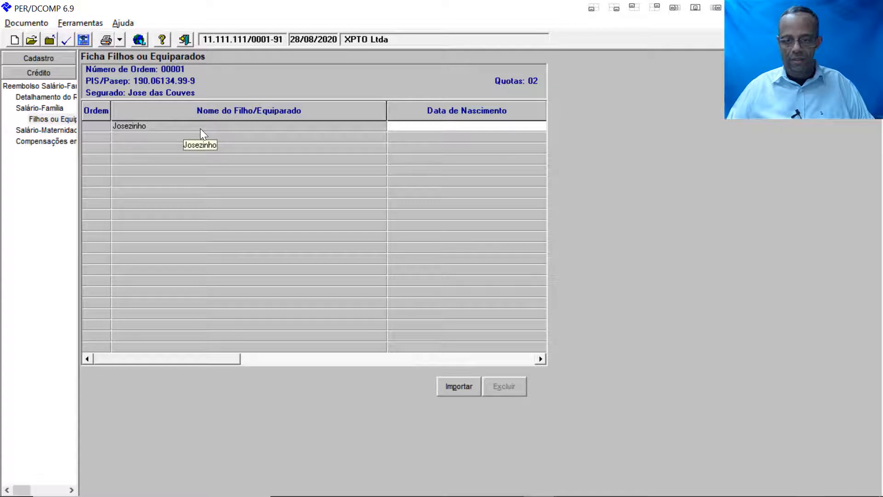
text(0106)
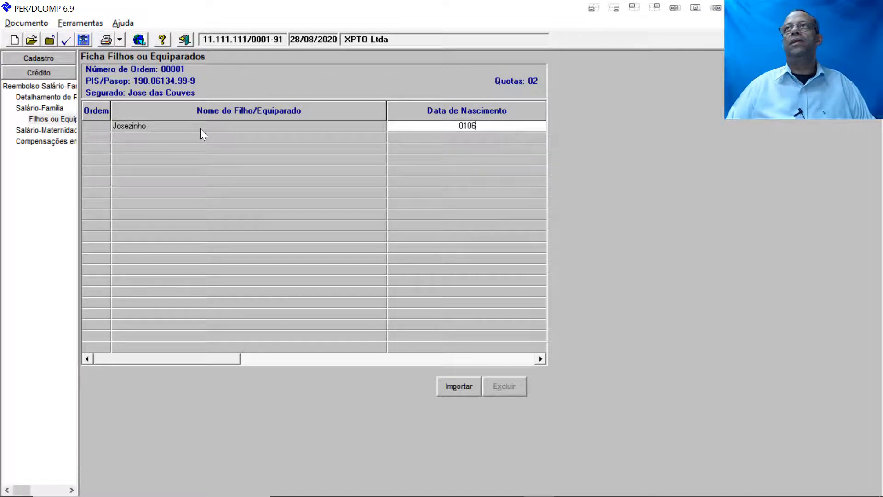
text(20)
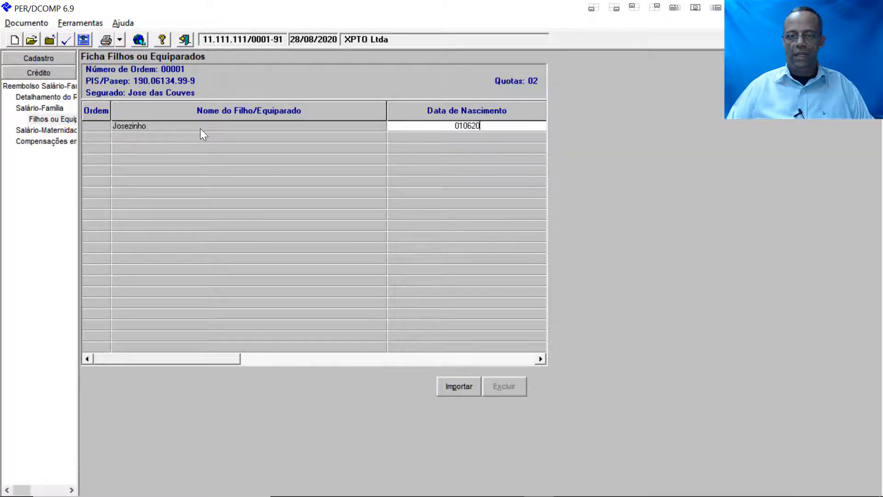
text(00)
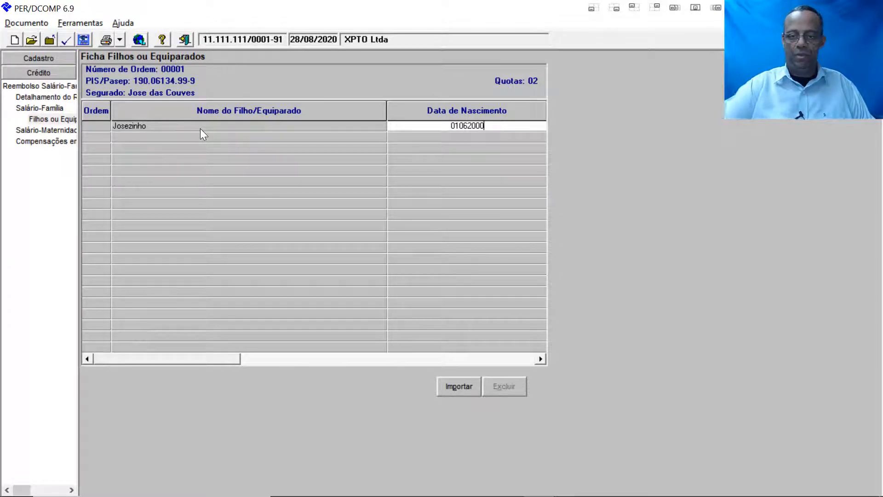
key(Tab)
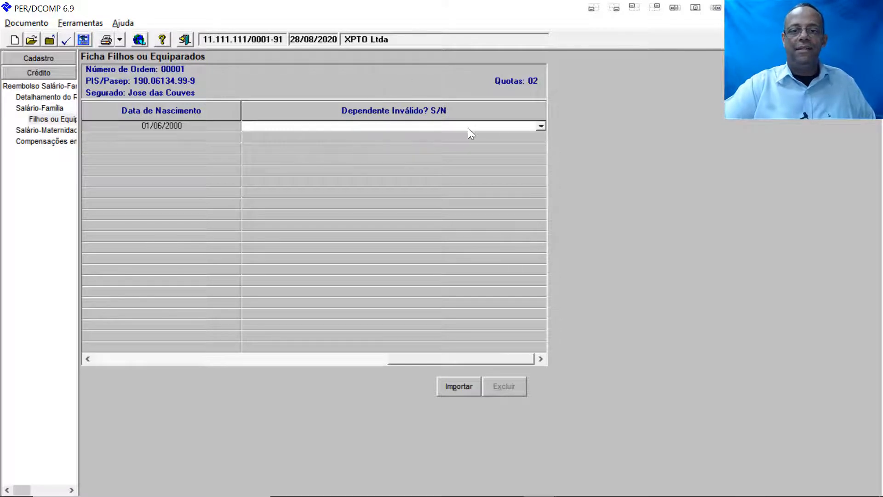
Step: Mark the first child as an invalid dependant (Sim)
click(539, 127)
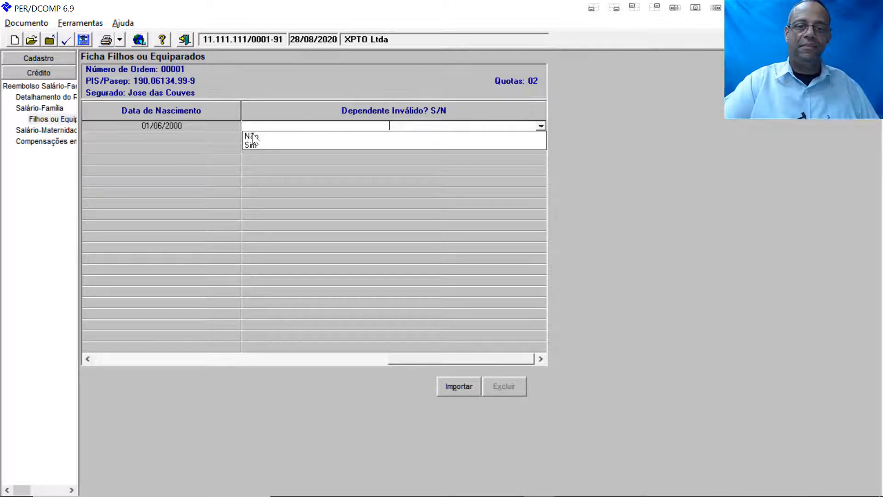
click(250, 145)
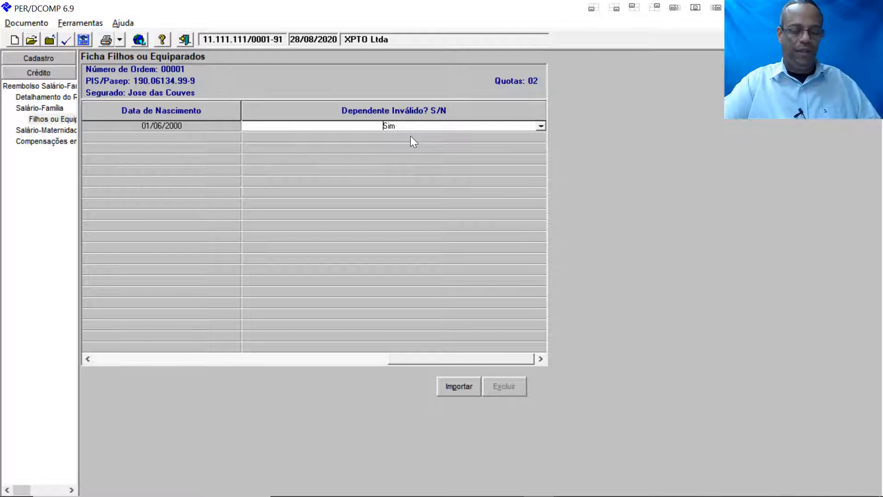
key(Tab)
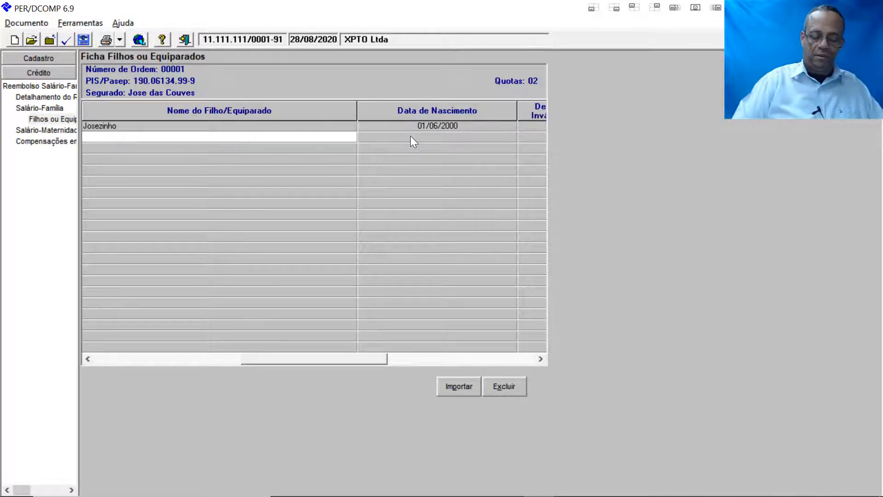
Step: Add the second child, born 01/08/2015, with Dependente Inválido set to Não
text(Maria)
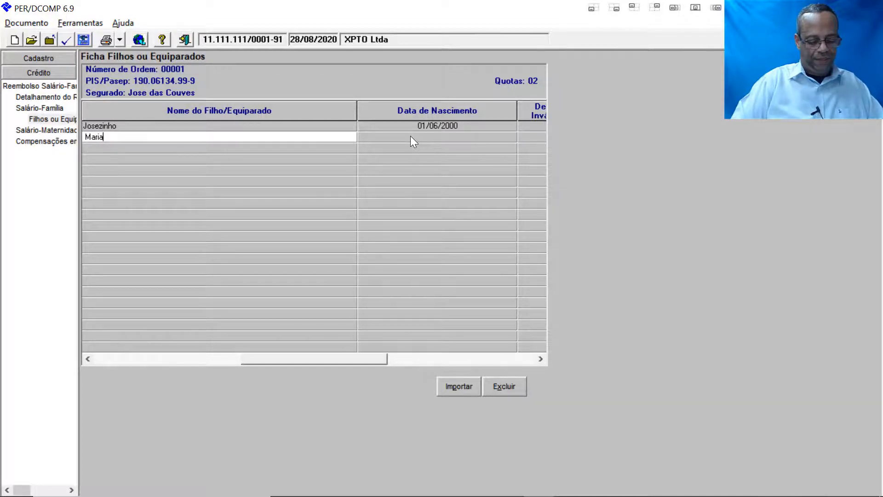
text(zinha)
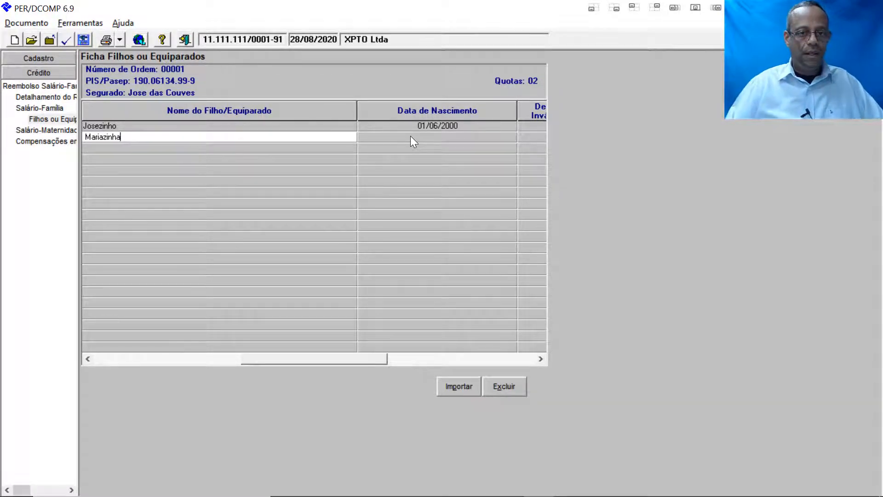
key(Tab)
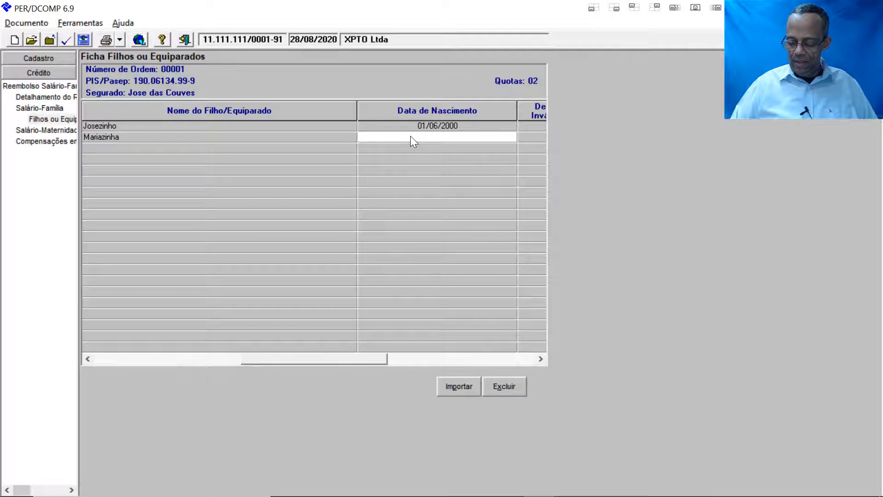
text(01)
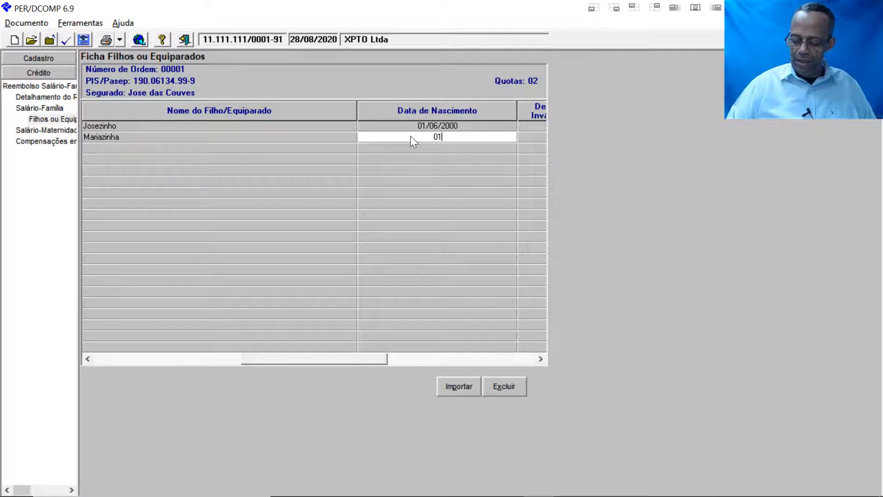
text(08)
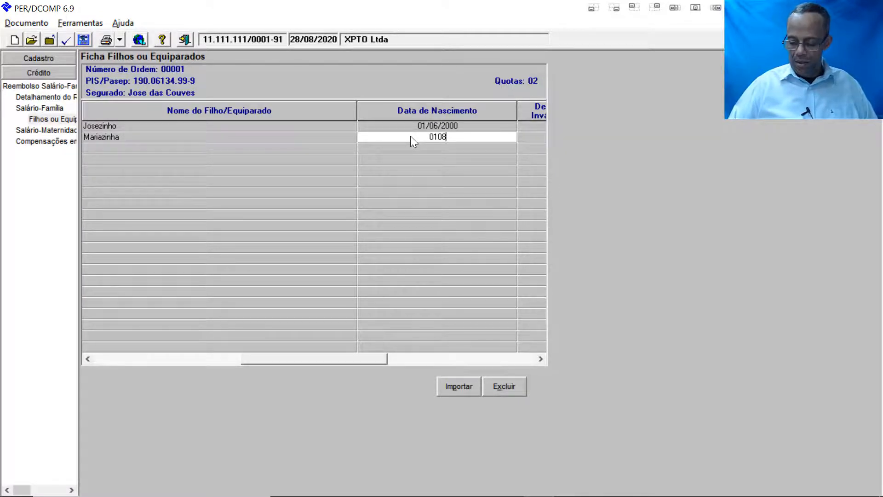
text(2015)
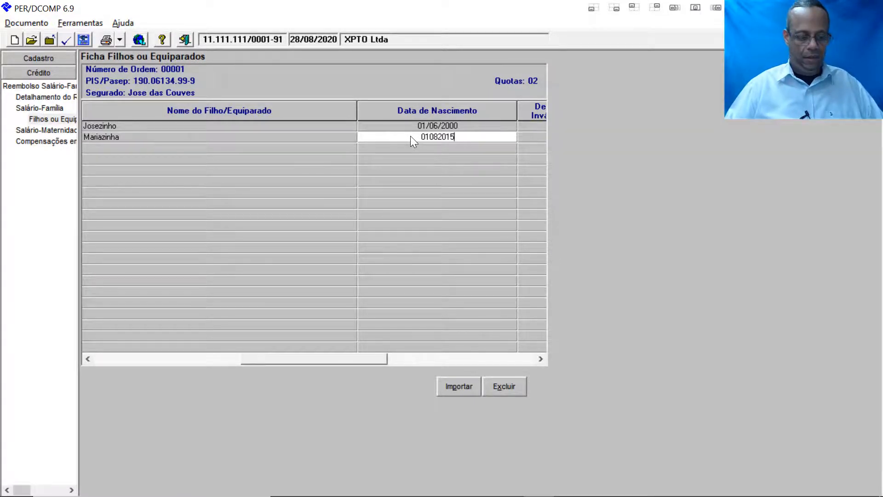
key(Tab)
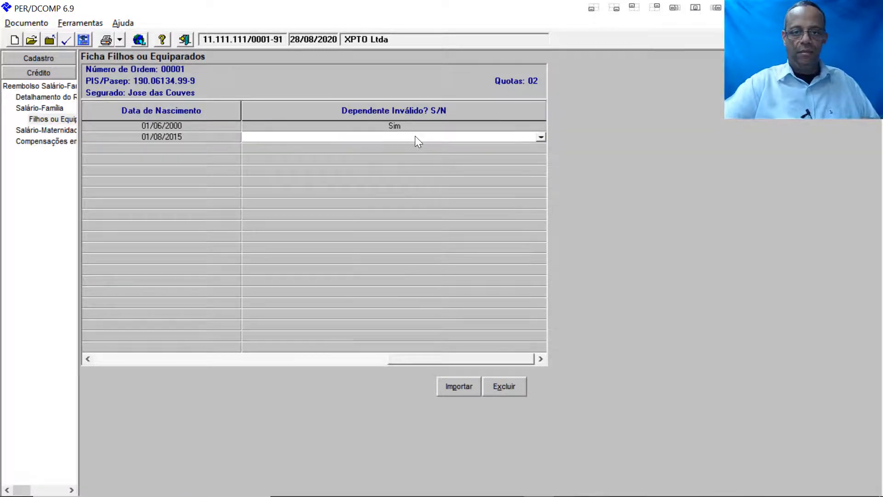
click(539, 139)
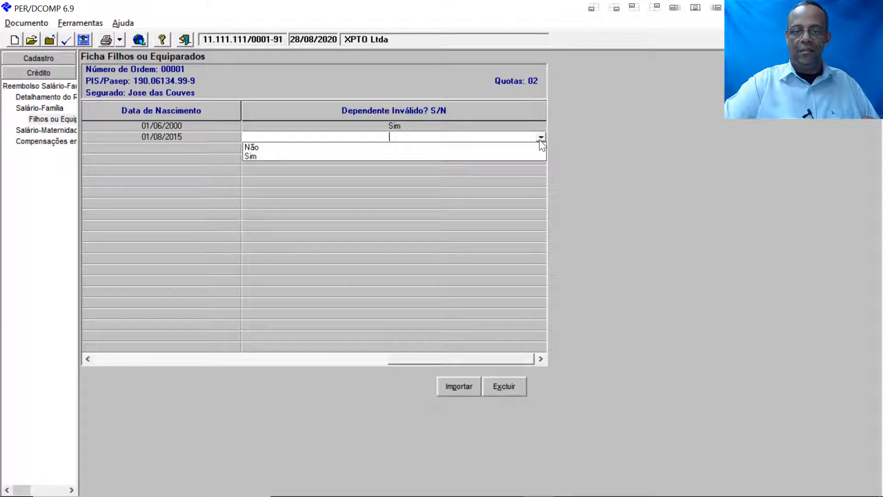
click(261, 147)
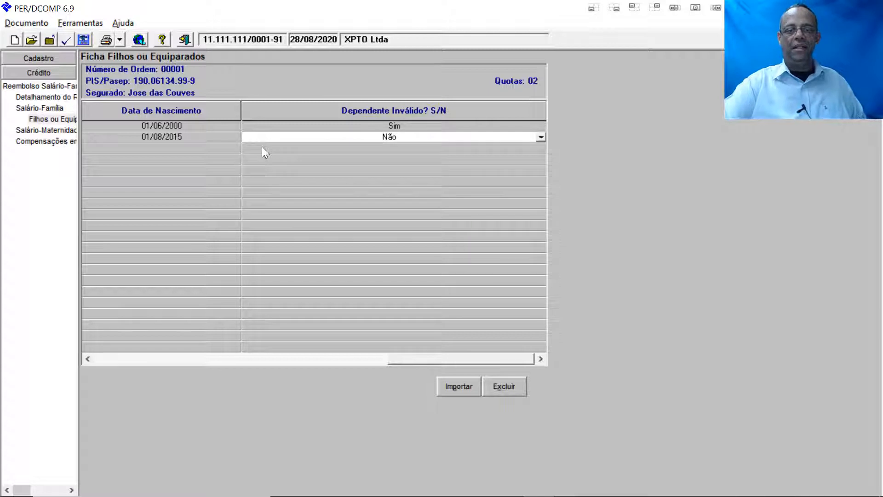
key(Tab)
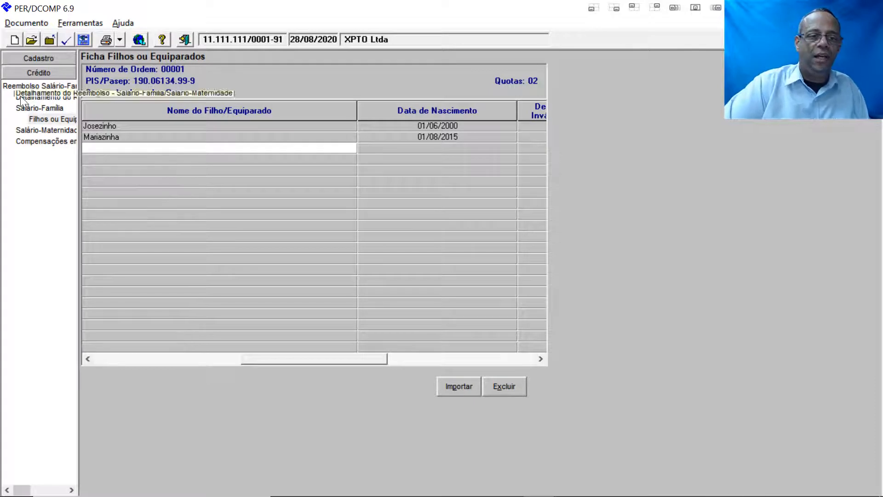
click(43, 109)
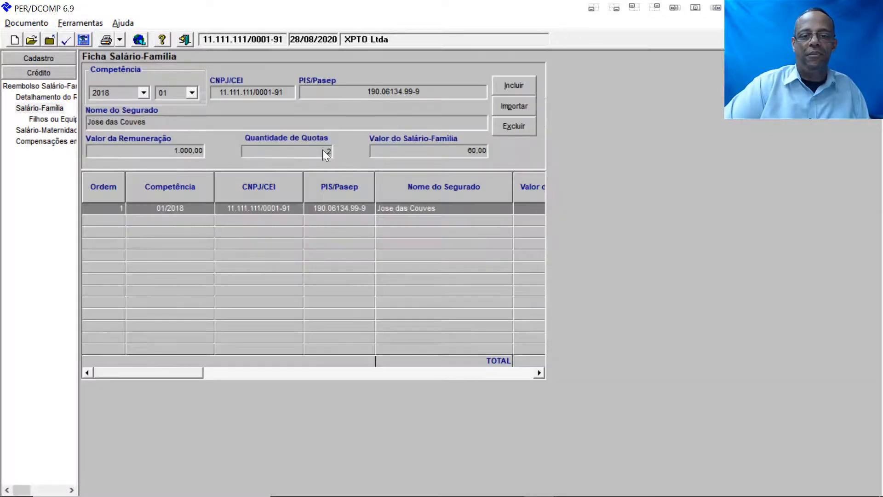
Step: Start a new 01/2018 Salário-Maternidade entry with the employer's CNPJ and the insured's PIS/Pasep
click(49, 131)
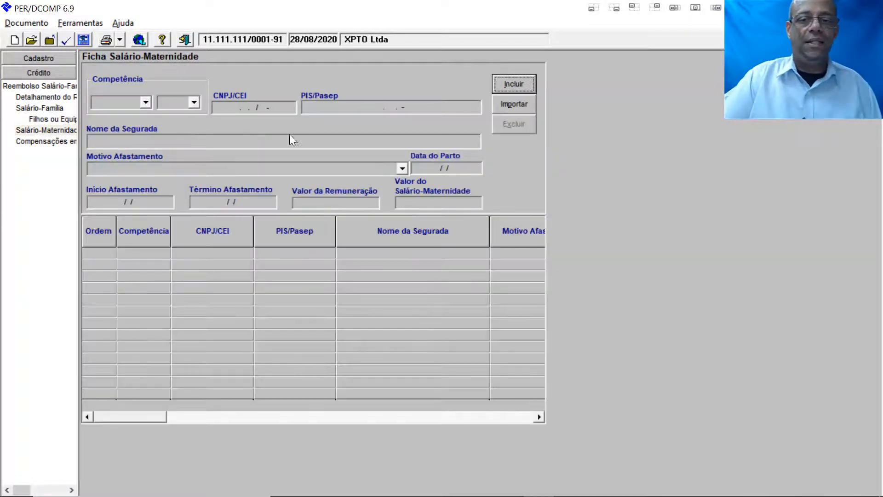
click(511, 84)
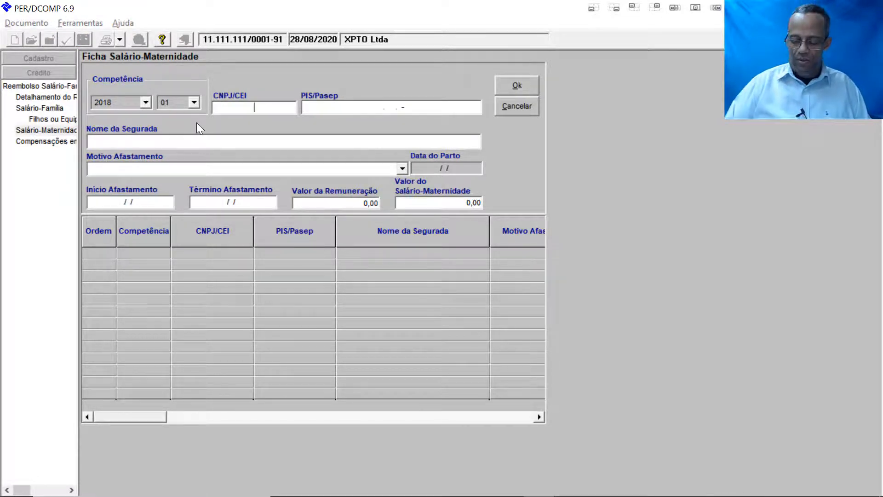
text(1111111)
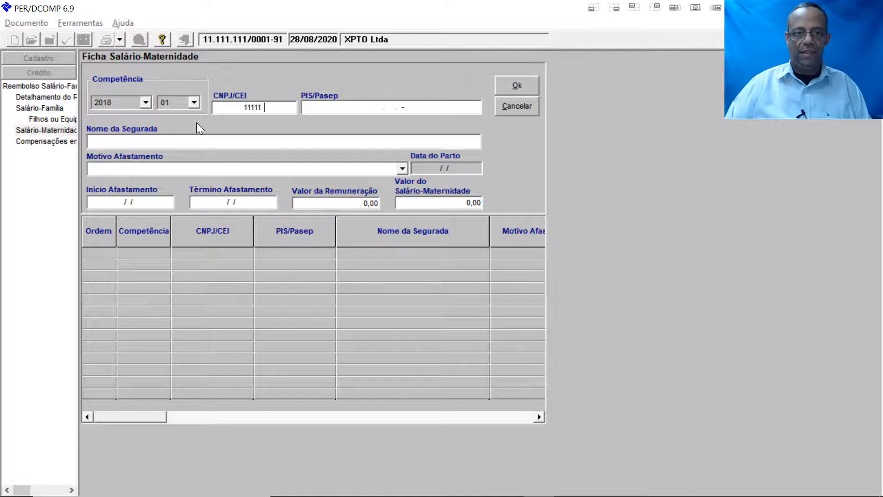
text(1000191)
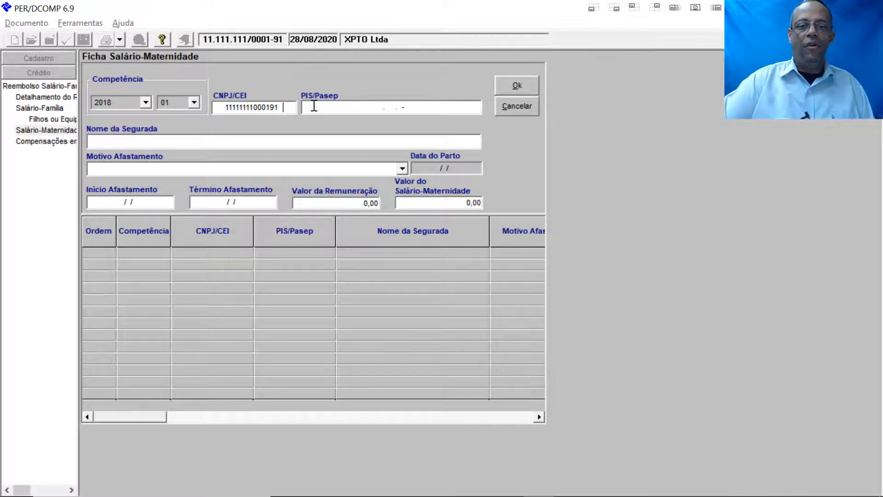
click(366, 111)
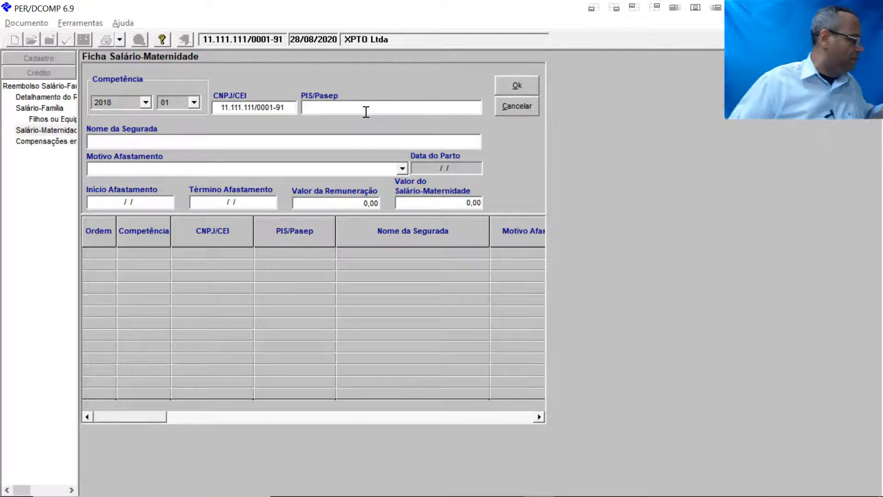
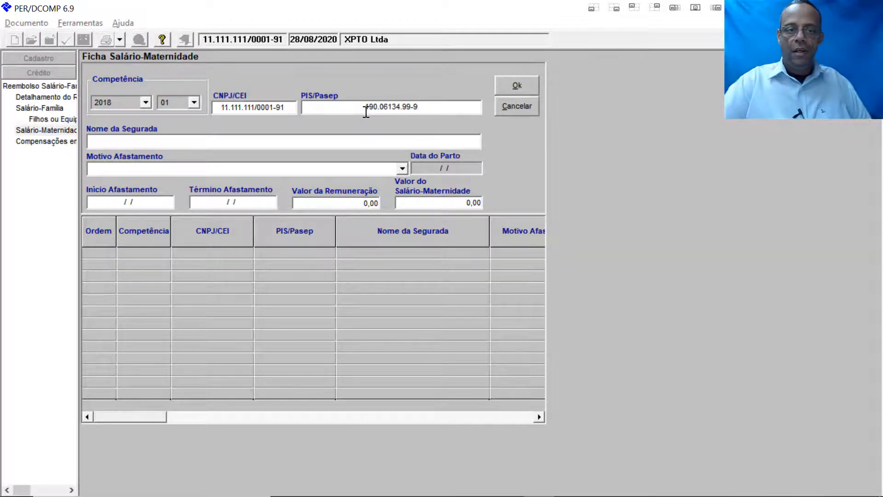
Step: Enter the insured woman's full name in Nome da Segurada, fixing the typos
click(191, 144)
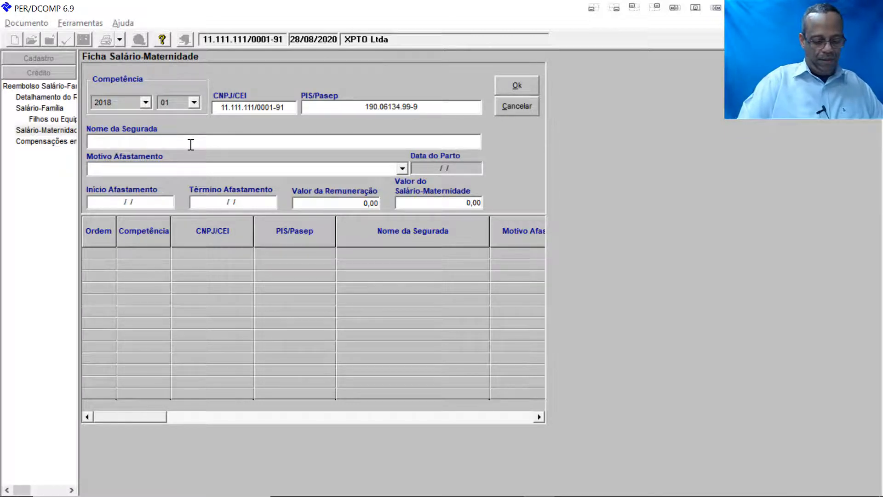
text(Tia)
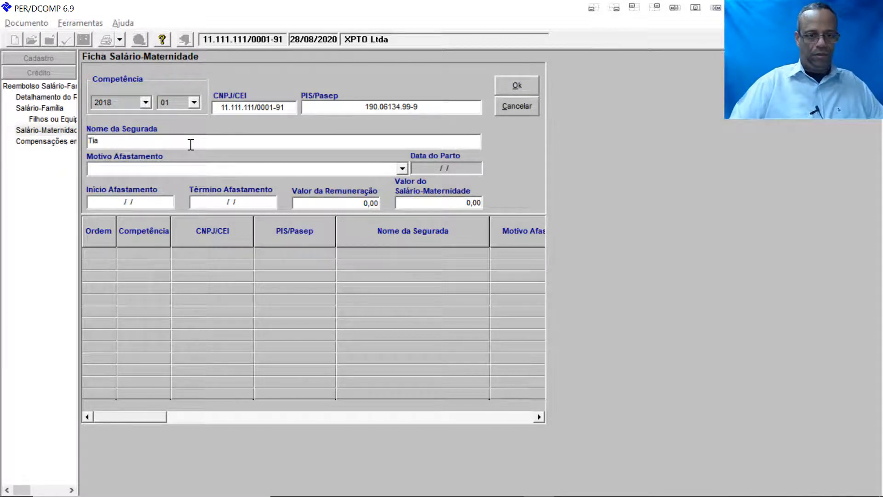
key(BackSpace)
key(BackSpace)
key(BackSpace)
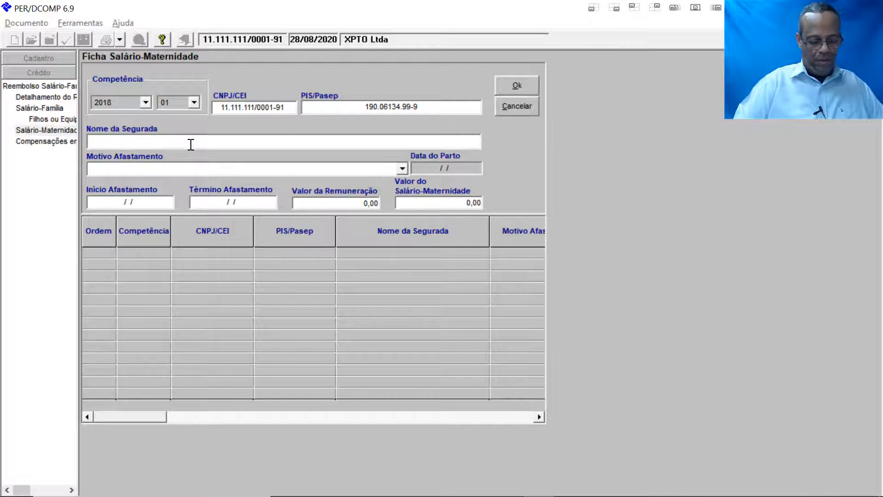
text(Maria)
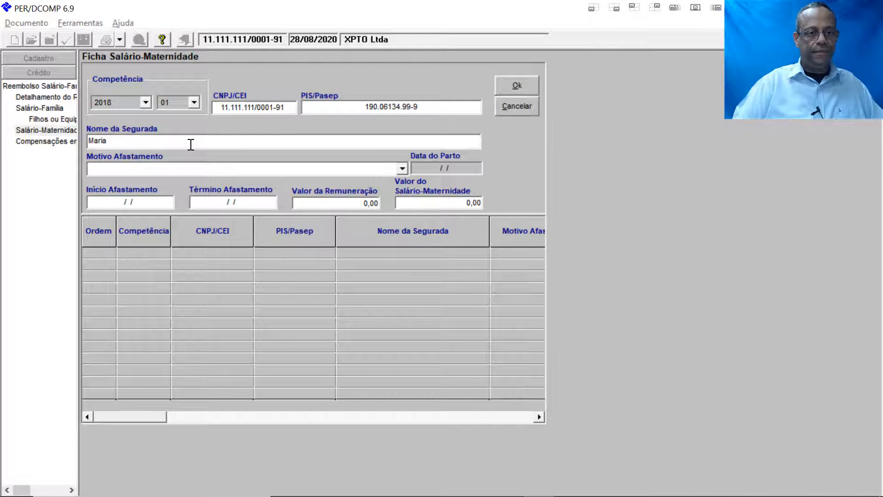
text( das )
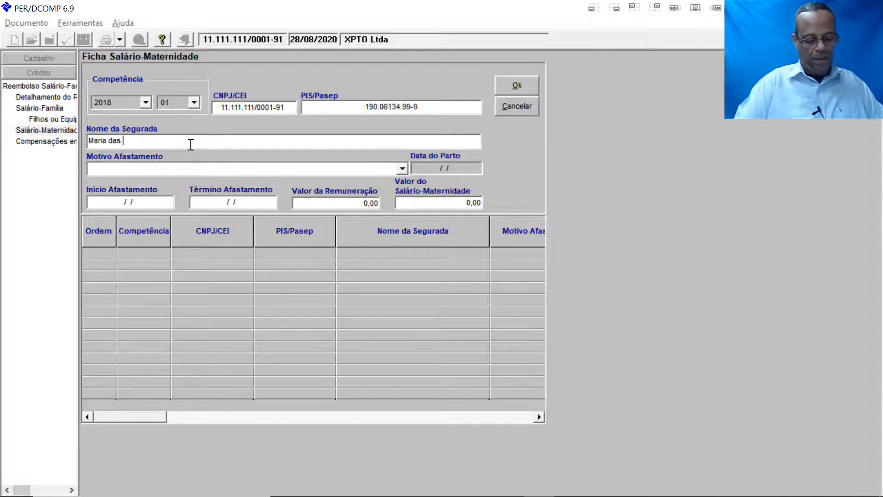
text(Floreds)
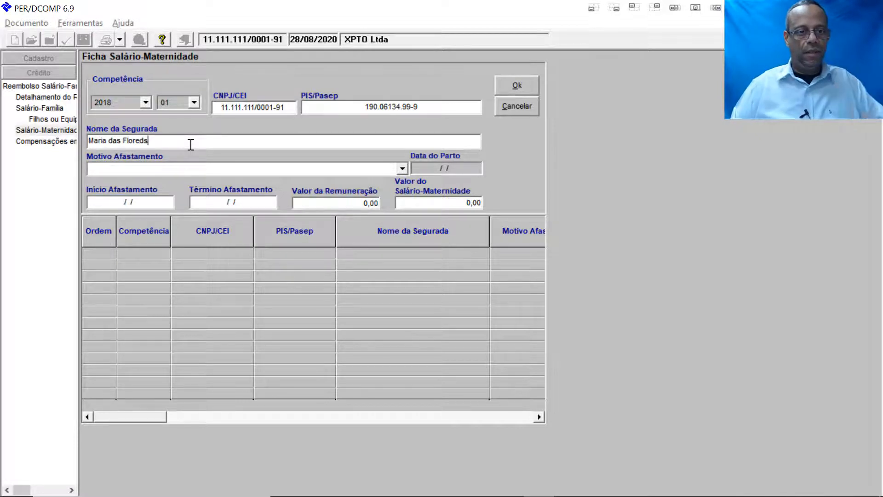
key(BackSpace)
key(BackSpace)
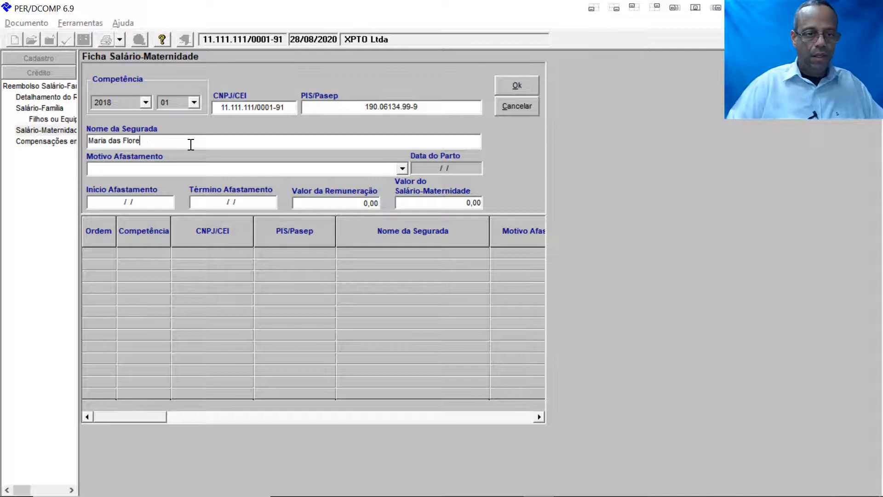
text(s)
key(Tab)
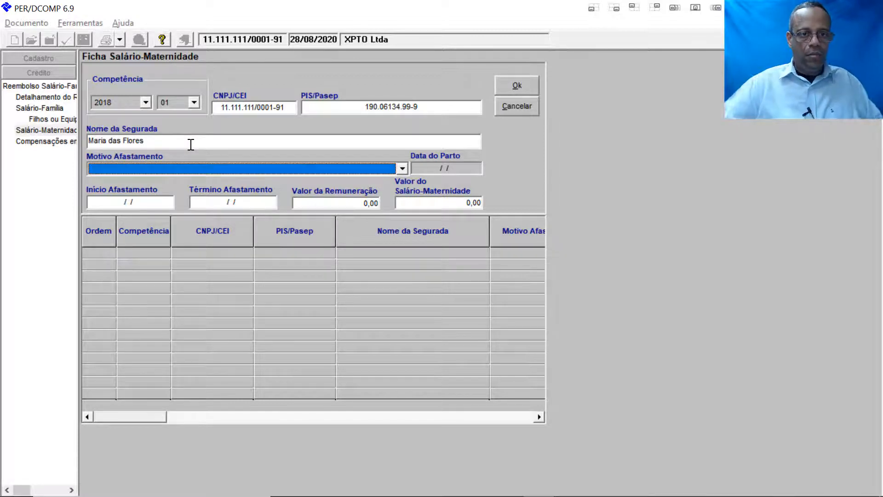
Step: Set the absence reason to Parto and the childbirth date to 12/12/2017
click(399, 168)
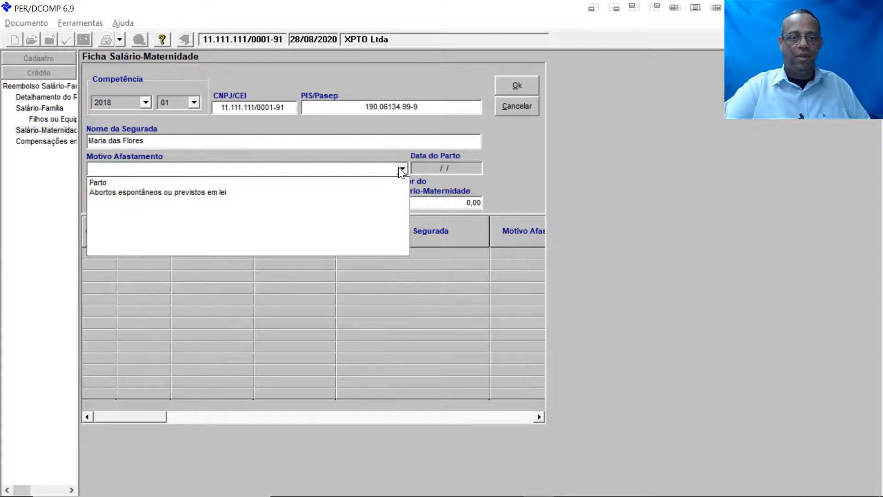
click(113, 186)
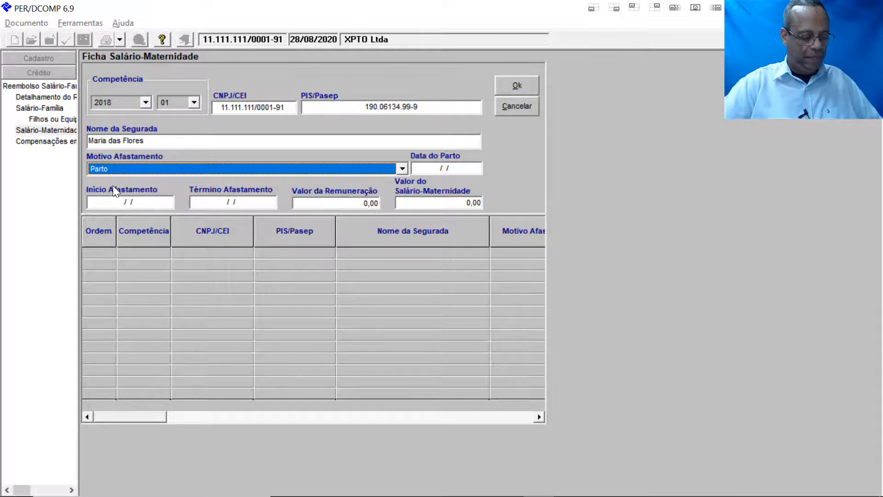
key(Tab)
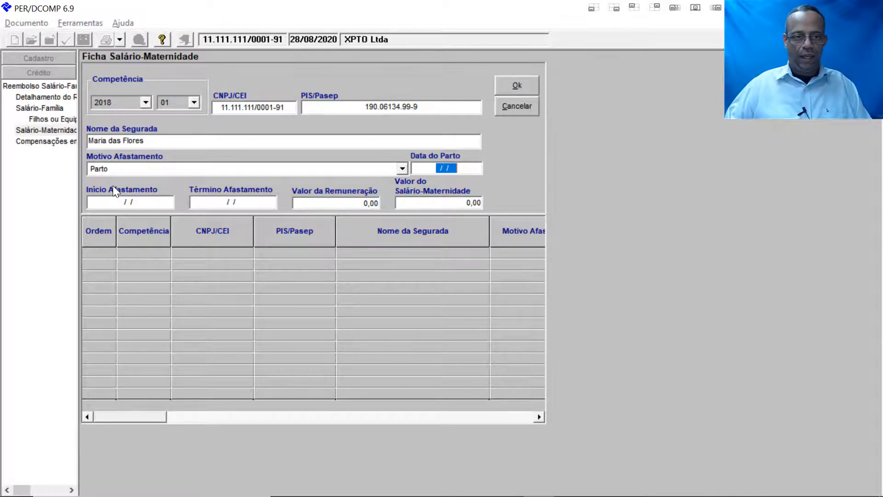
text(12201)
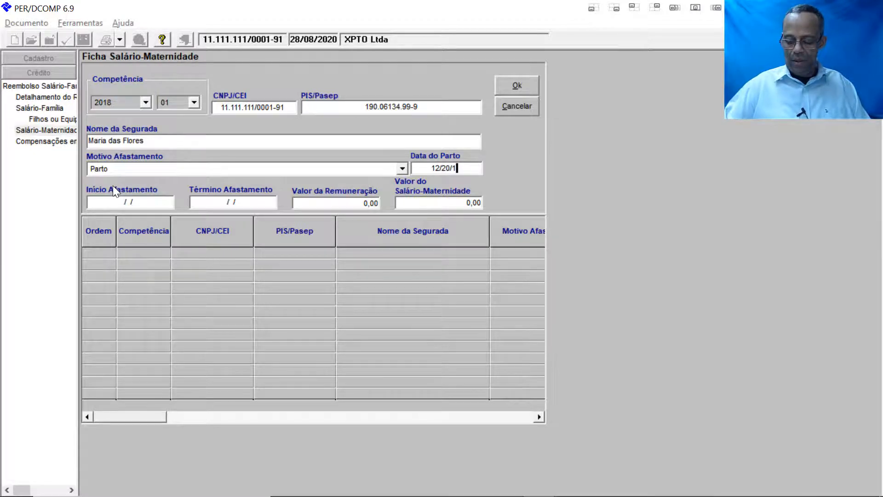
key(BackSpace)
key(BackSpace)
key(BackSpace)
key(BackSpace)
key(BackSpace)
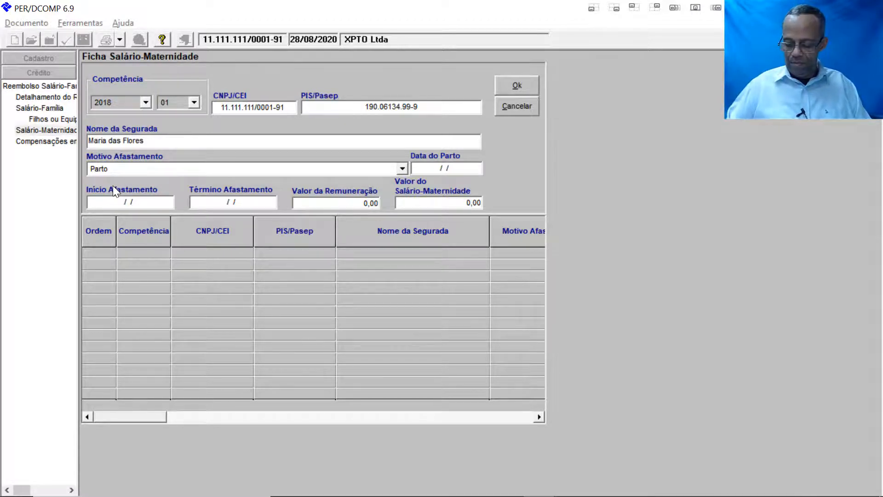
text(12/12/)
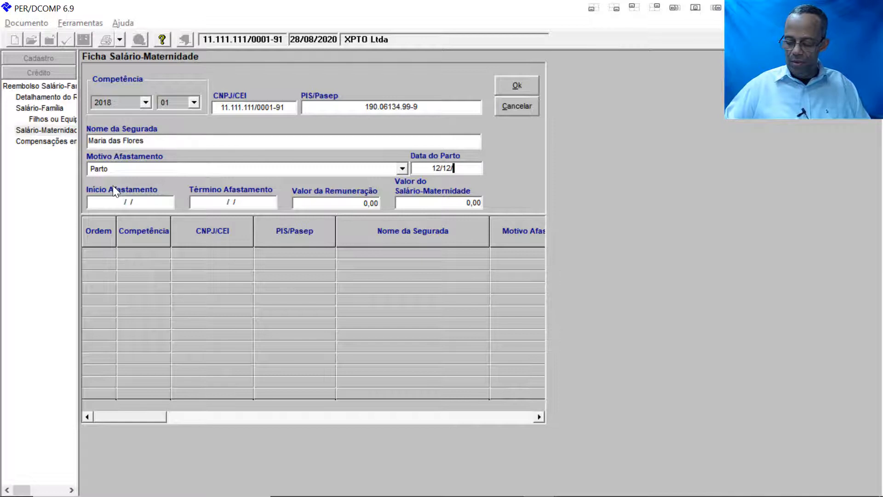
text(2017)
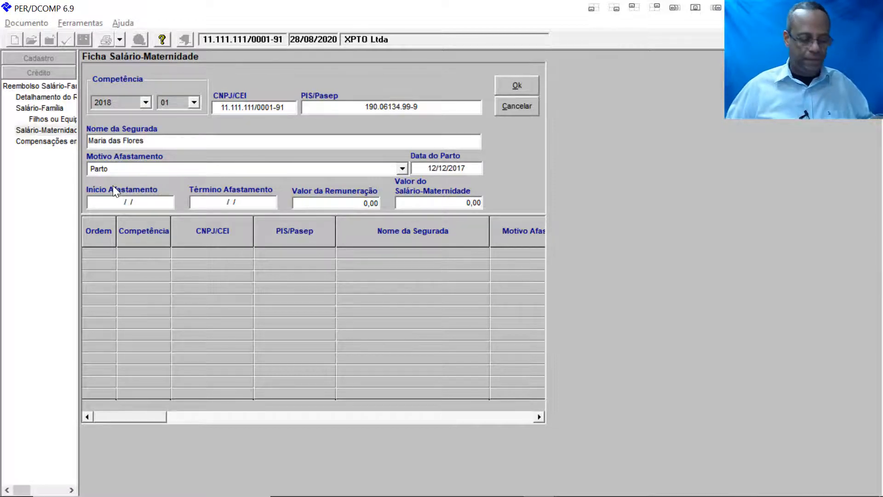
key(Tab)
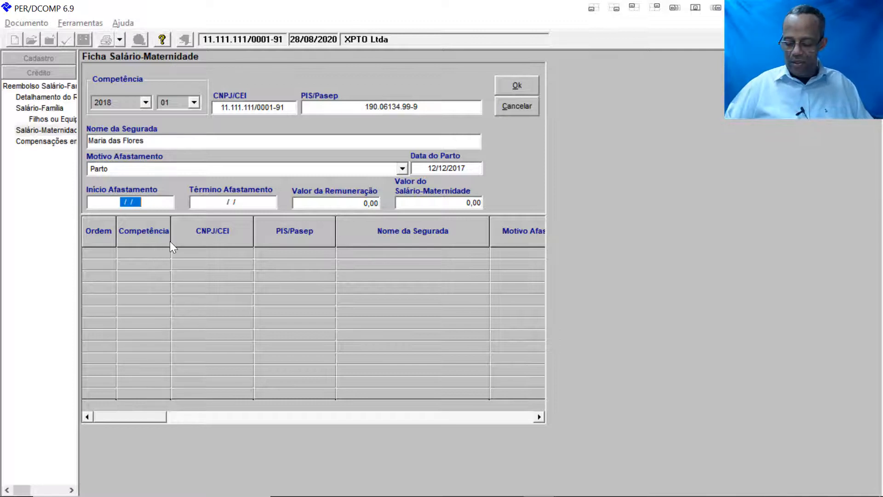
Step: Set the leave period from 12/12/2017 to 12/04/2018
text(12/12/)
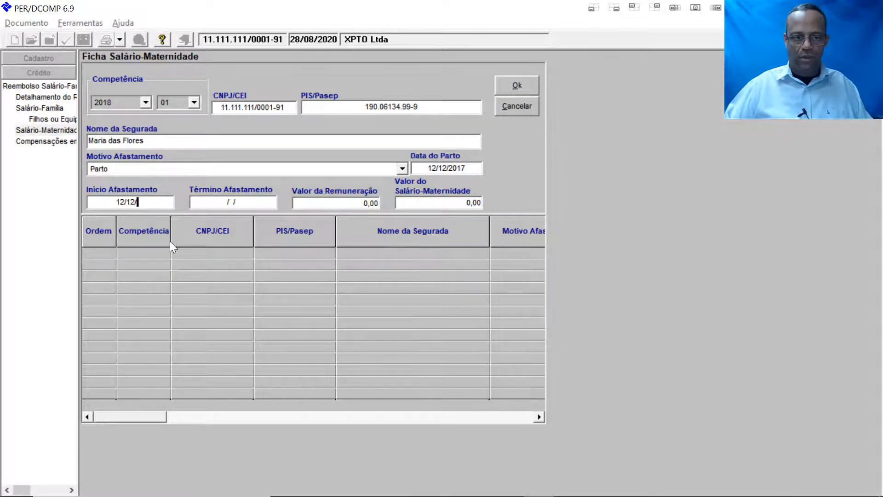
text(2017)
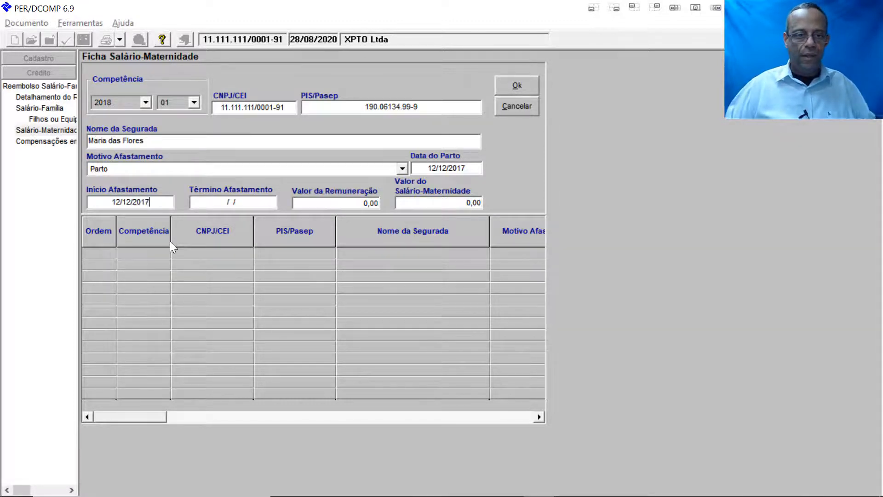
key(Tab)
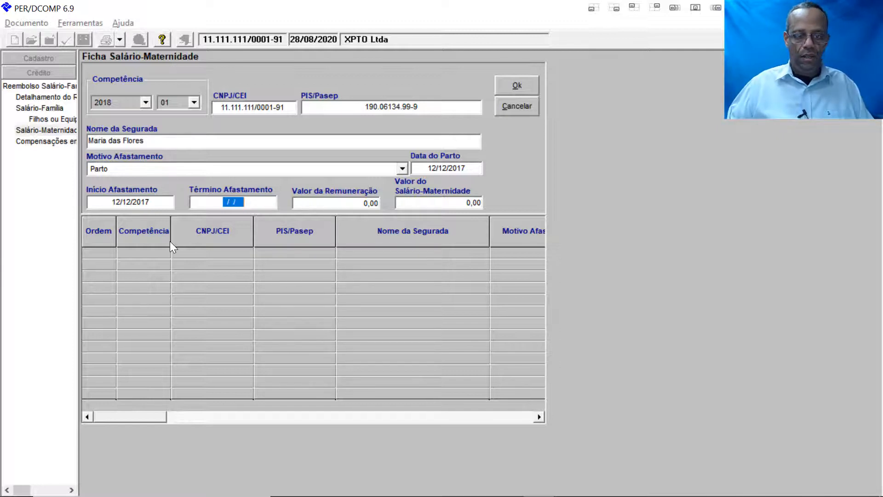
text(12/04/20)
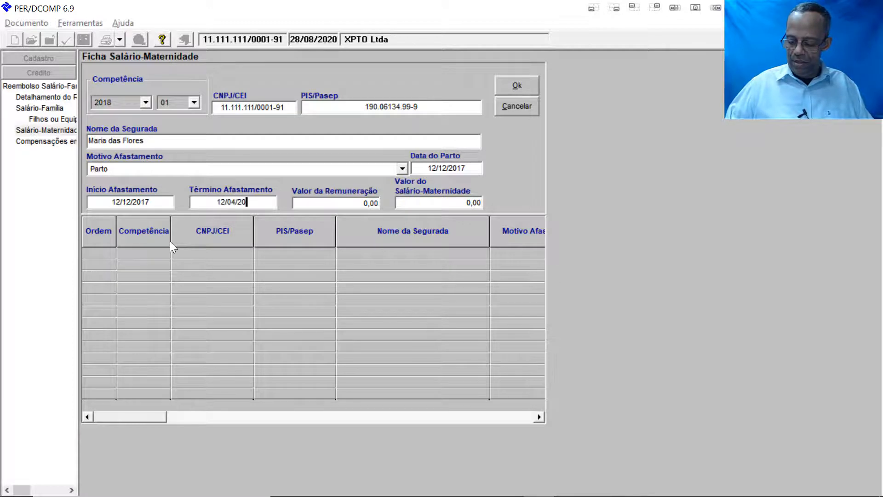
text(18)
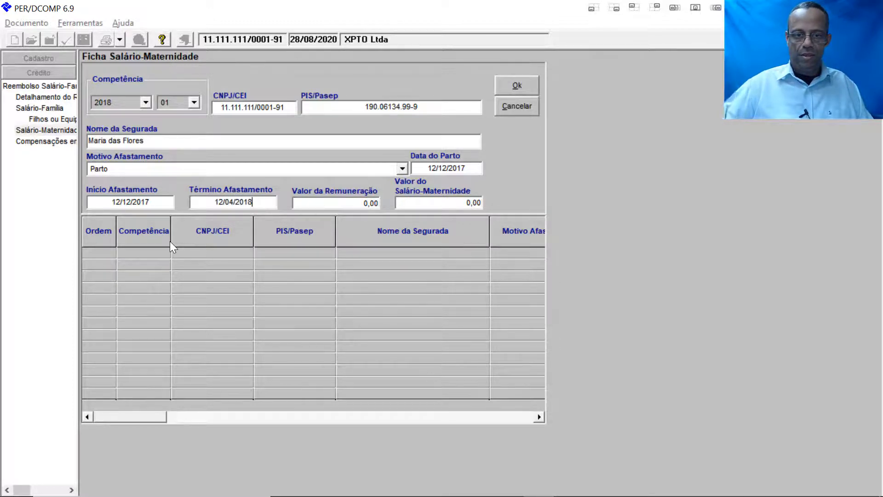
Step: Enter 3.000,00 remuneration and 3.000,00 maternity pay, then save the entry as row 1
click(325, 200)
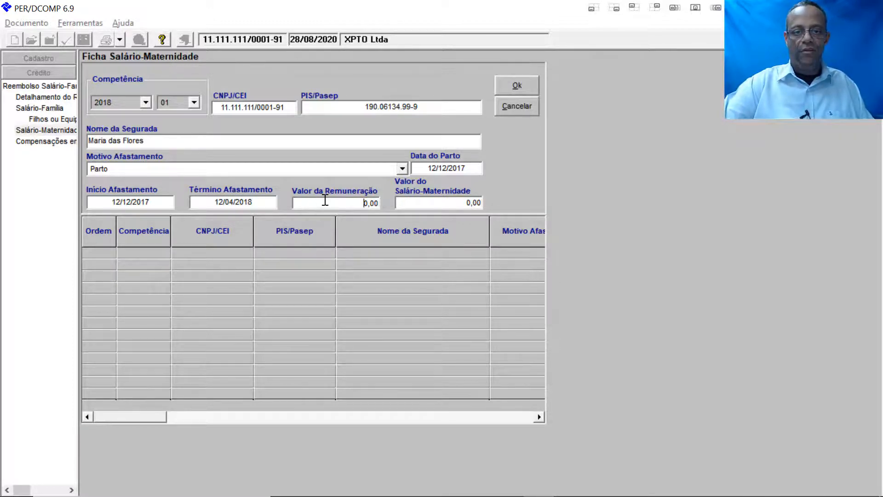
drag(349, 201, 413, 199)
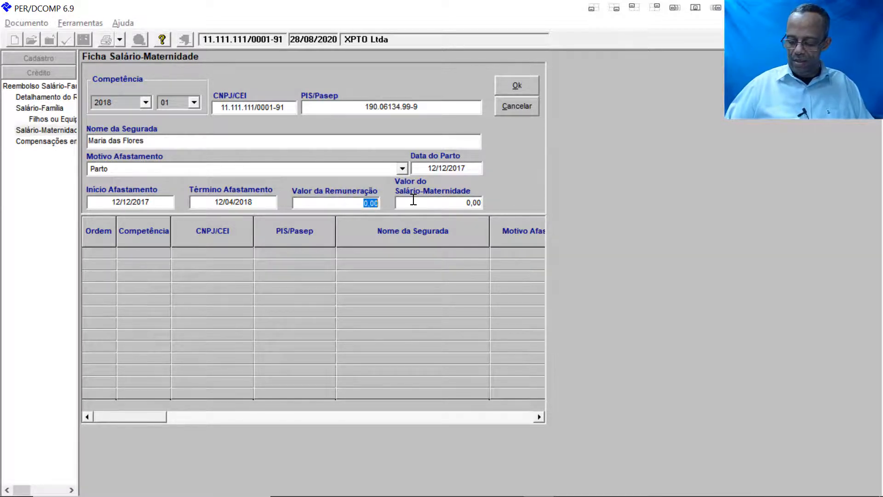
text(3000)
key(Tab)
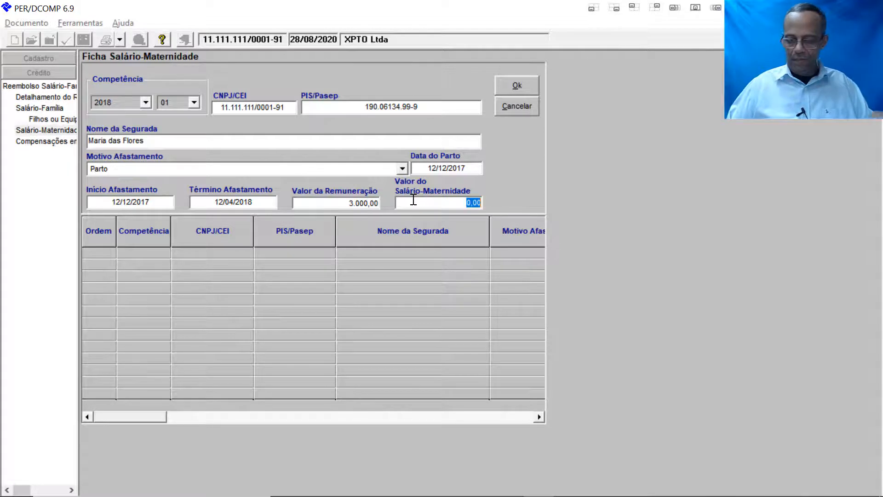
text(300)
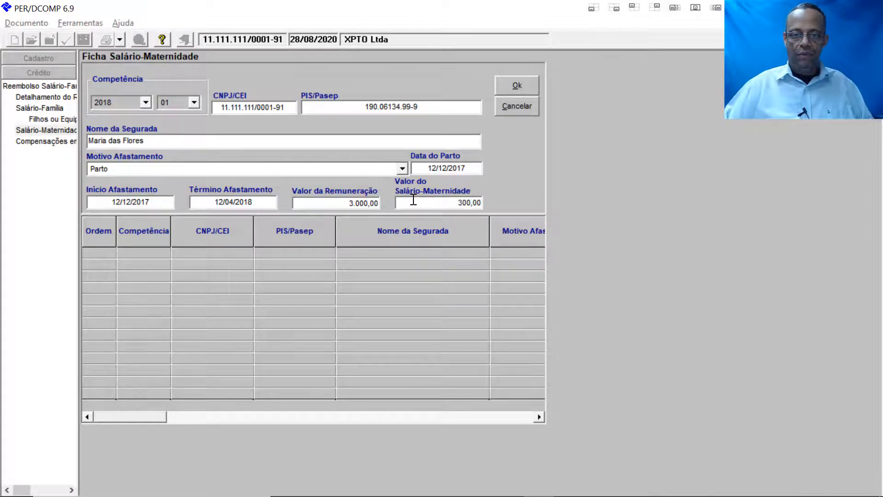
key(BackSpace)
key(BackSpace)
key(BackSpace)
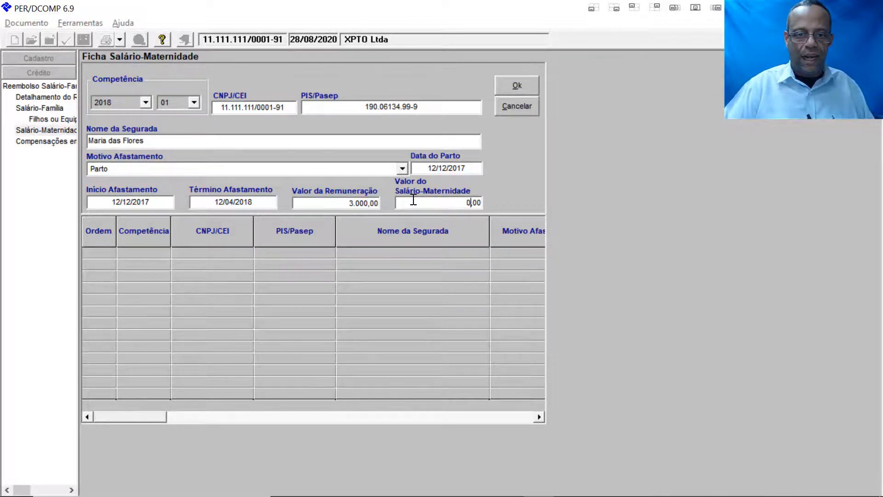
text(3.000)
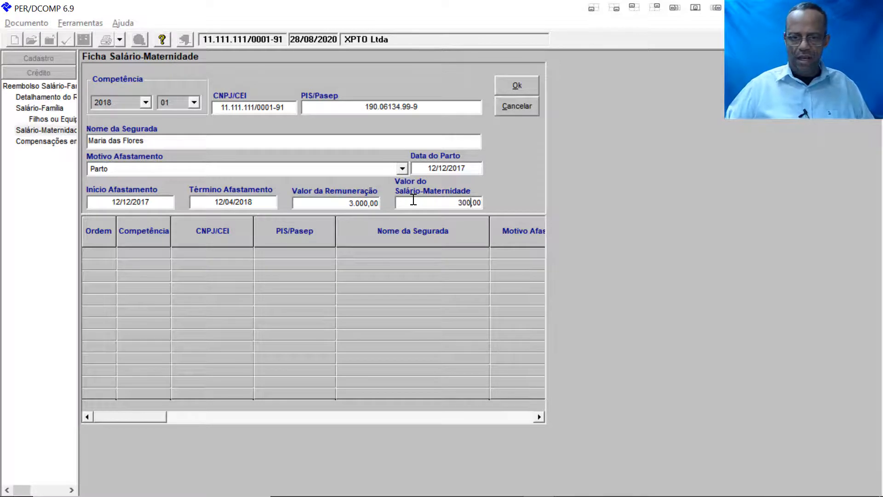
click(506, 85)
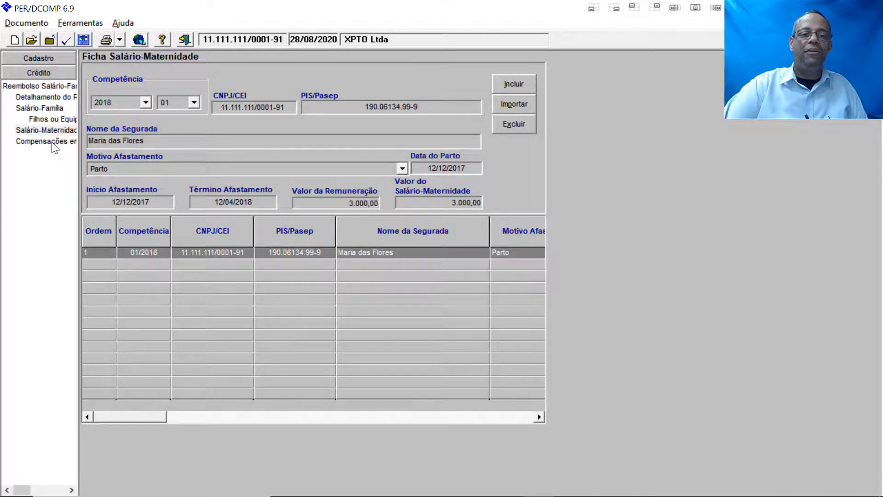
Step: Start a new Compensações em GFIP entry for credit competência 2018/01
click(52, 142)
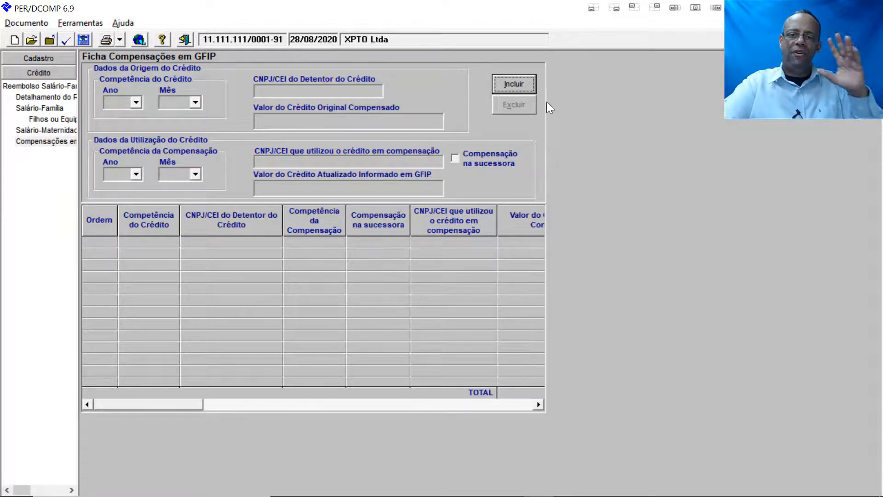
click(527, 87)
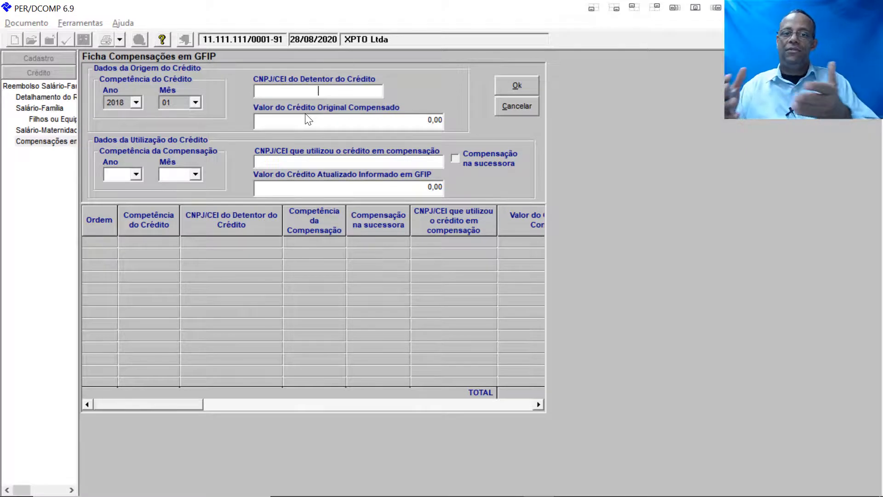
Step: Enter the company's CNPJ as credit holder, original credit 500,00 and updated credit 550,00
text(1)
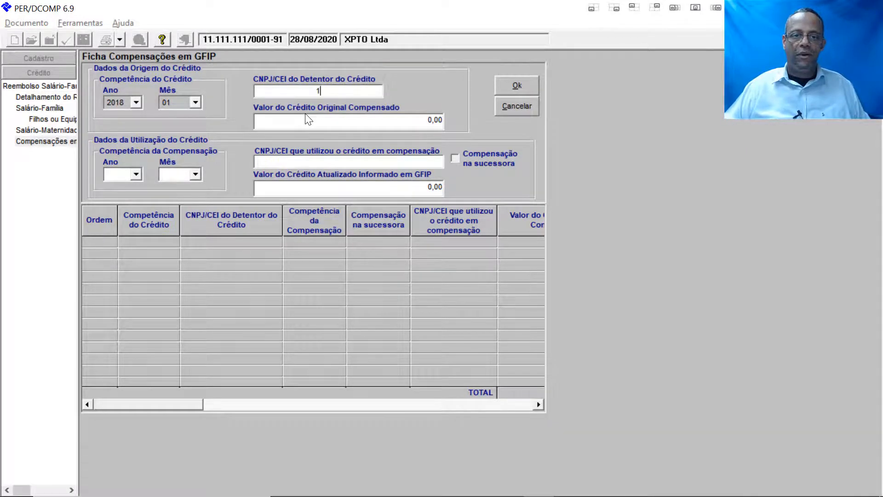
text(1)
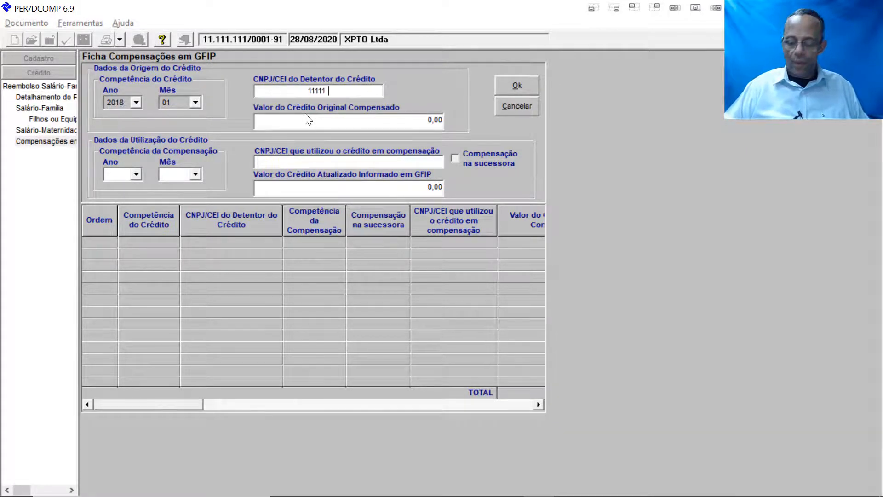
text(.111.111/000)
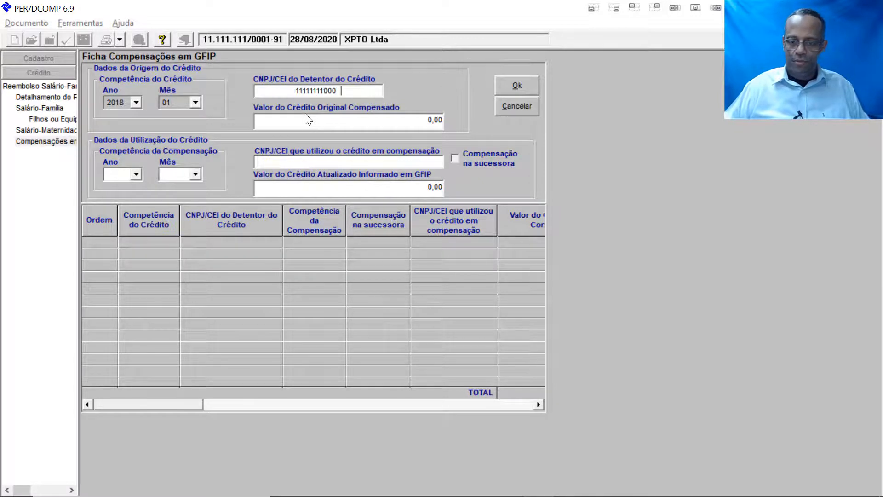
text(1-91)
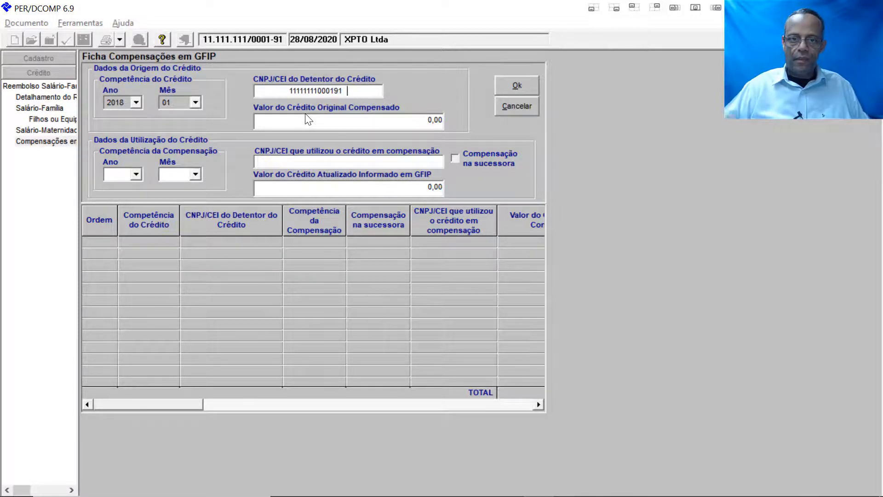
click(339, 127)
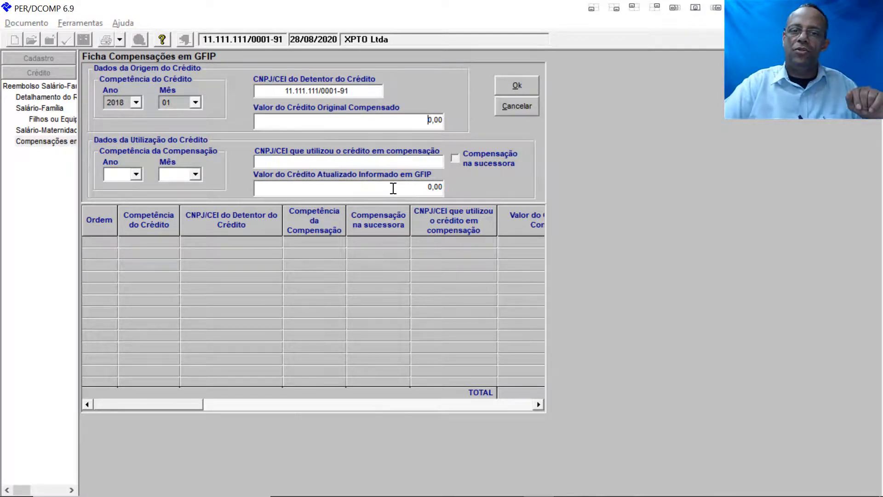
text(50)
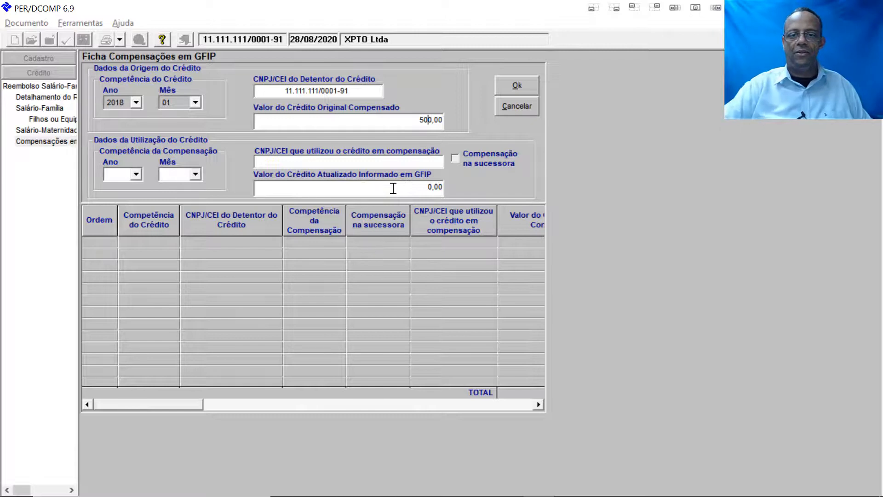
click(391, 188)
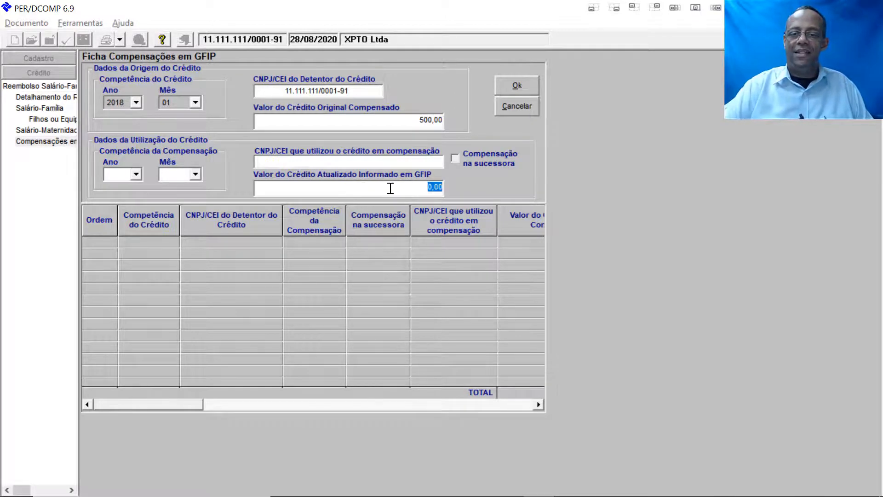
text(550)
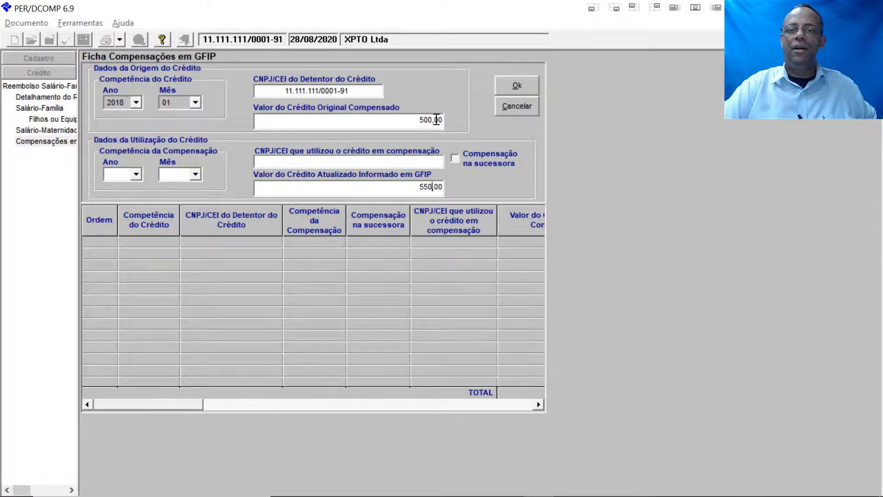
Step: Enter the compensating company's CNPJ, set compensation competência 2018/03, and add the row
click(328, 163)
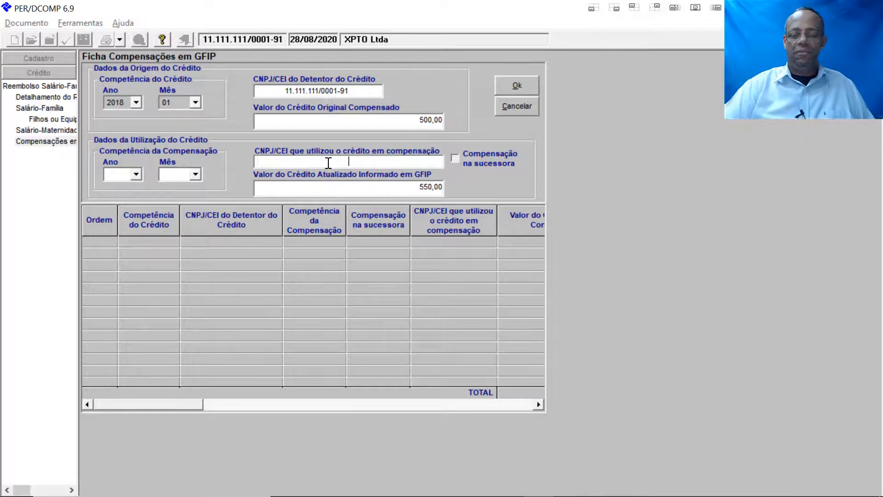
text(111111)
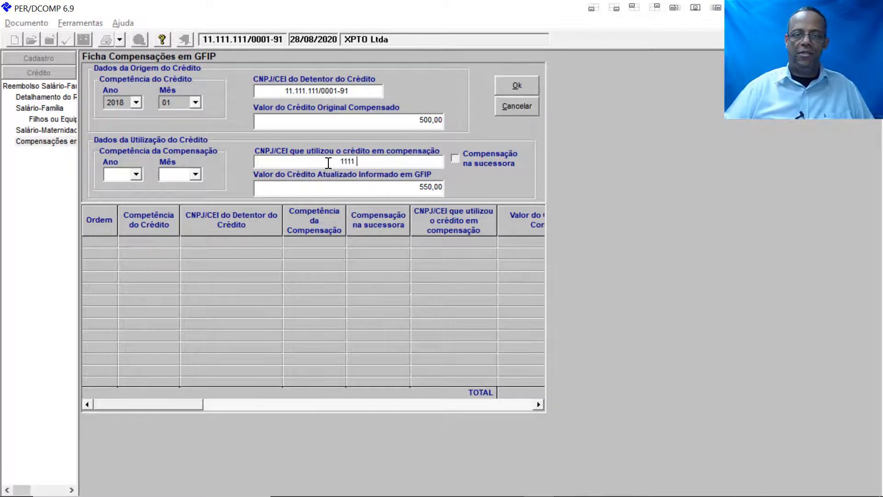
text(11)
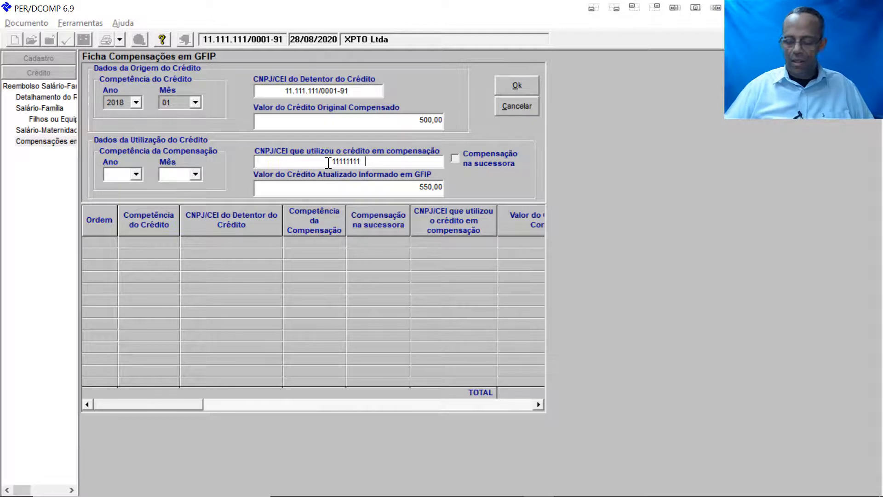
text(000191)
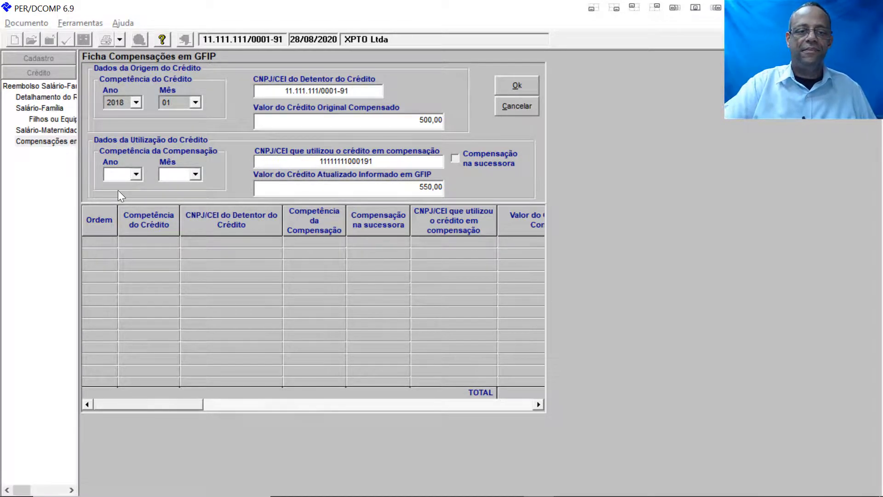
click(137, 173)
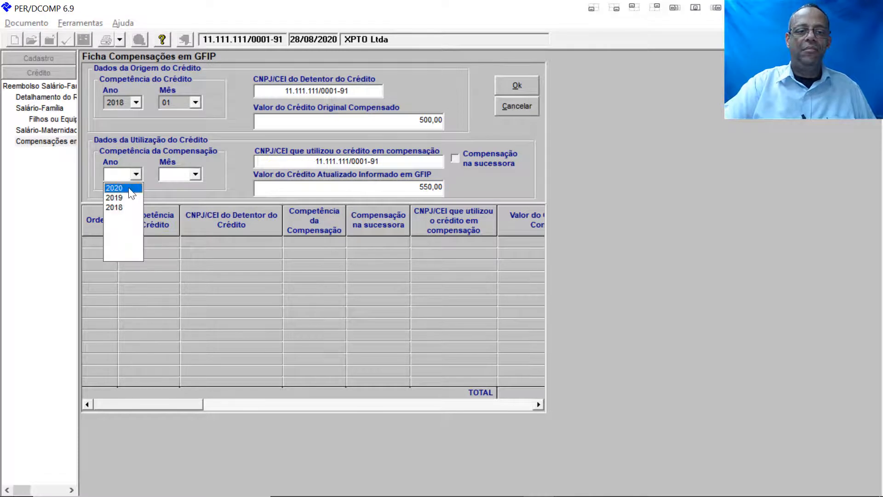
click(133, 206)
click(195, 174)
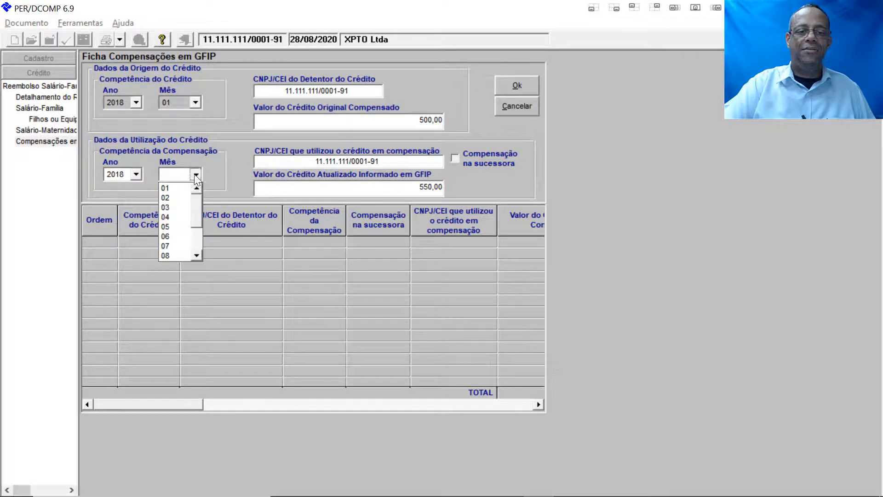
click(188, 211)
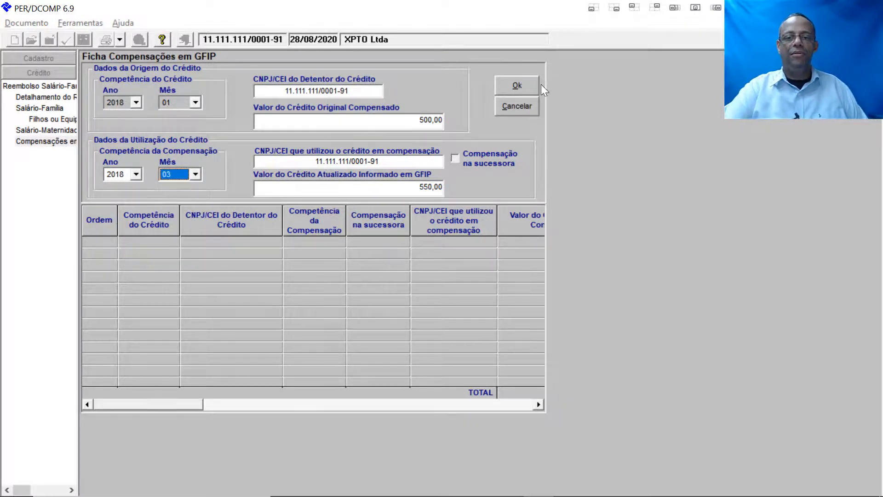
click(518, 90)
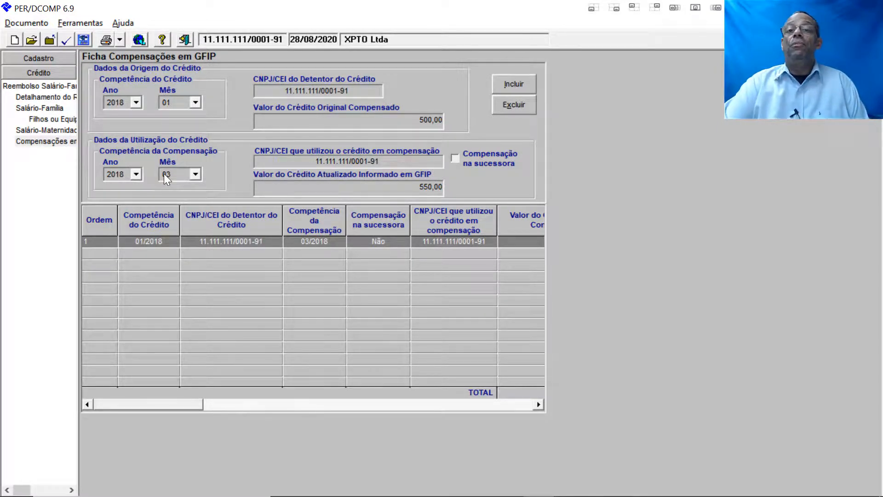
Step: In Detalhamento do Reembolso, begin editing the 01/2018 row's Dedução na Competência
click(47, 98)
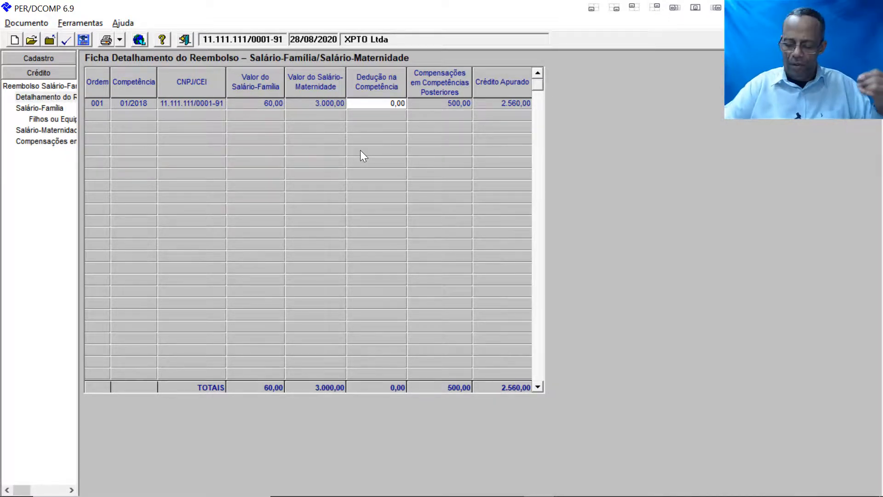
click(378, 100)
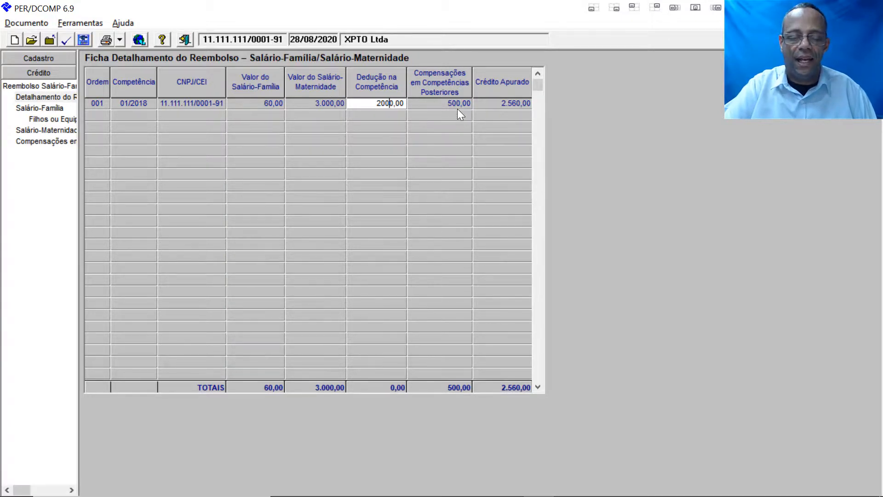
Step: Check the reimbursement summary and detail show 560,00 credit after the 2.000,00 deduction, then review Salário-Família
click(41, 91)
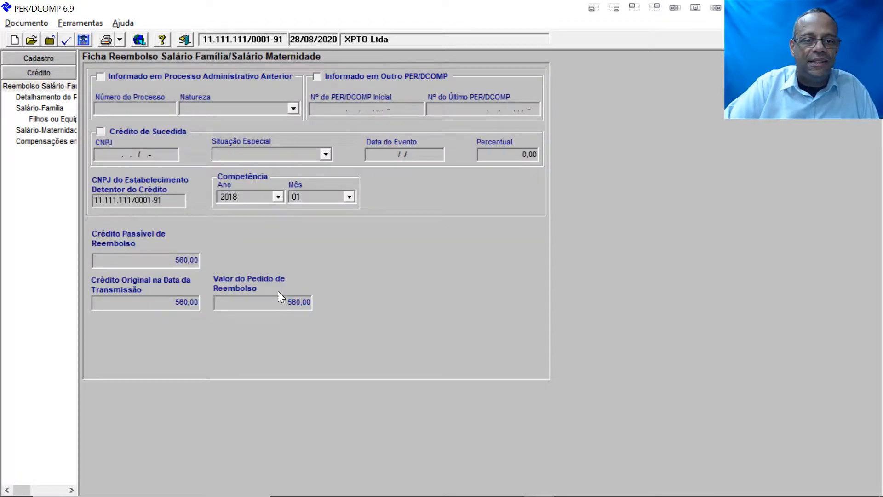
click(46, 95)
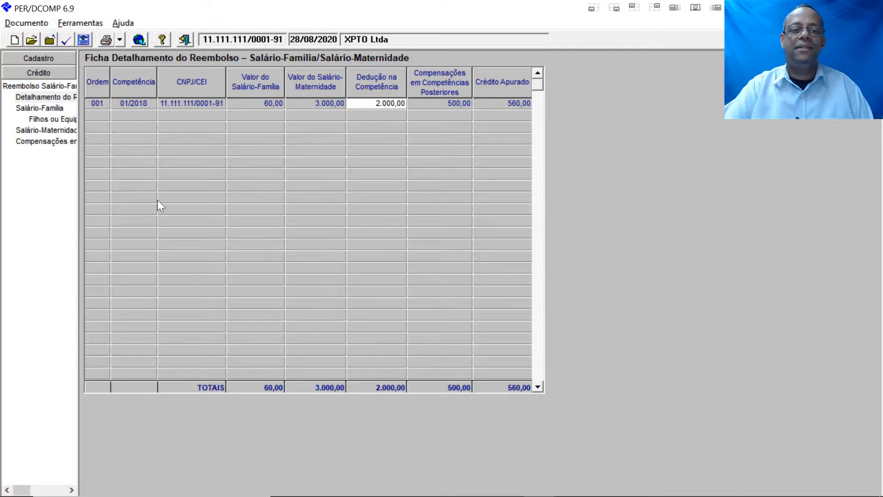
click(45, 88)
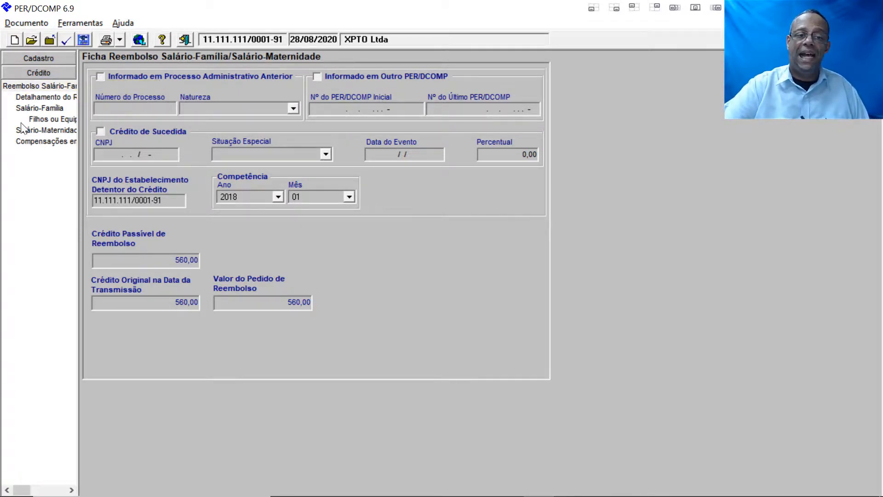
click(57, 98)
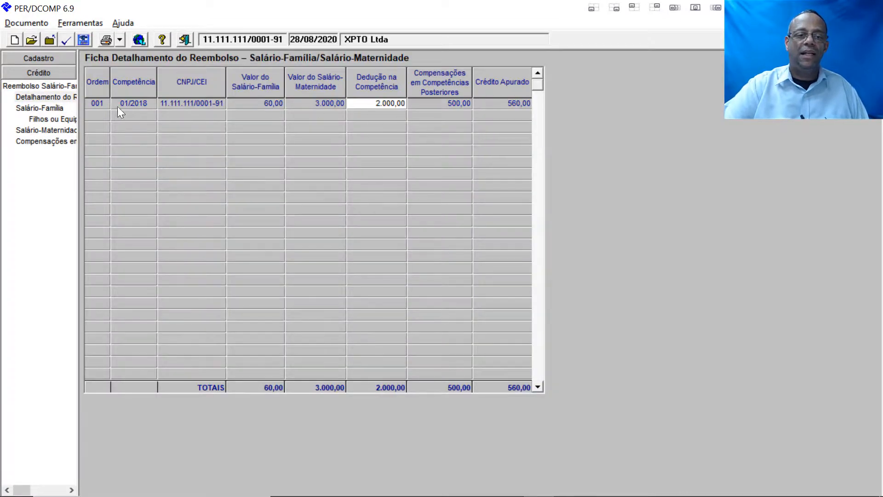
click(41, 108)
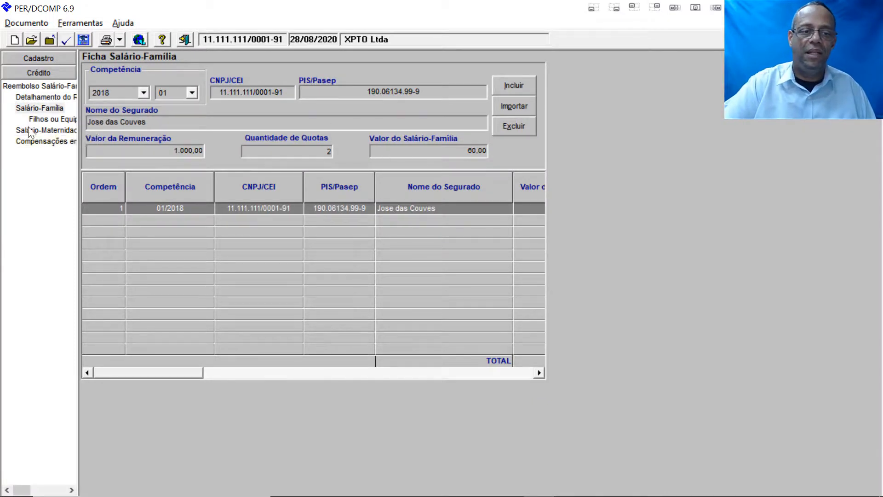
Step: Review the Salário-Maternidade and GFIP compensation records, then run Verificar Pendências for 0 errors, 2 warnings
click(35, 141)
click(40, 131)
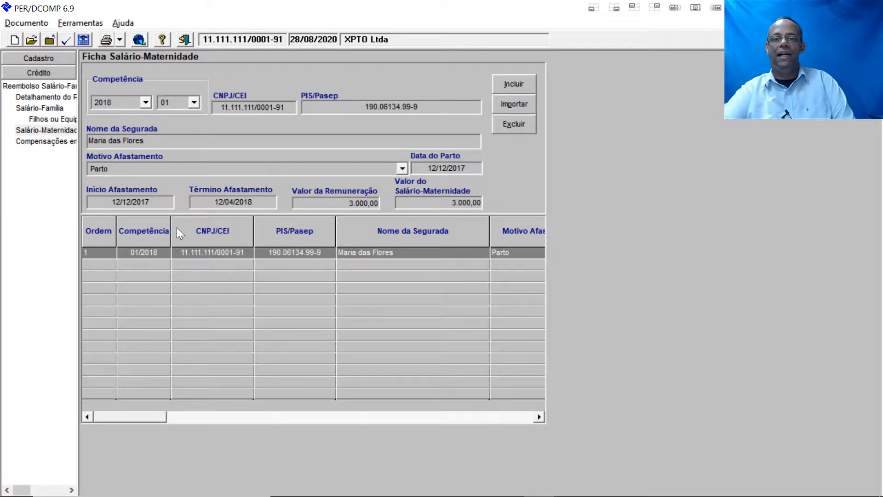
click(29, 143)
click(41, 98)
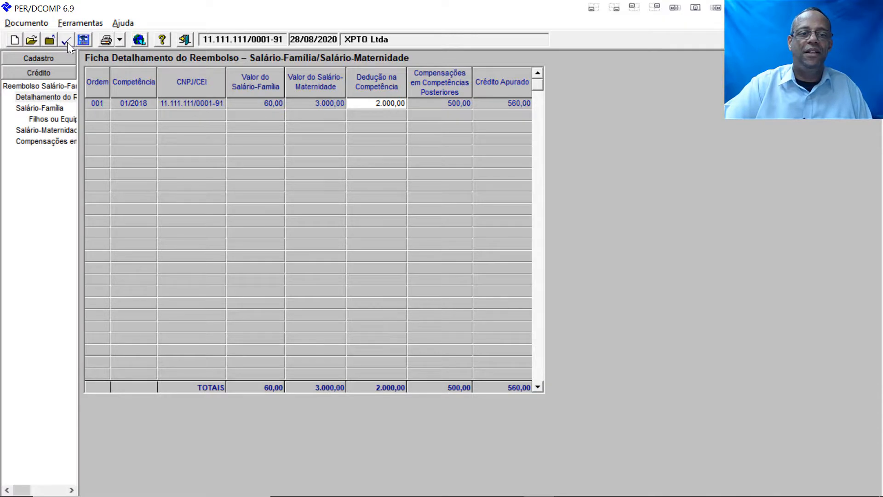
click(67, 43)
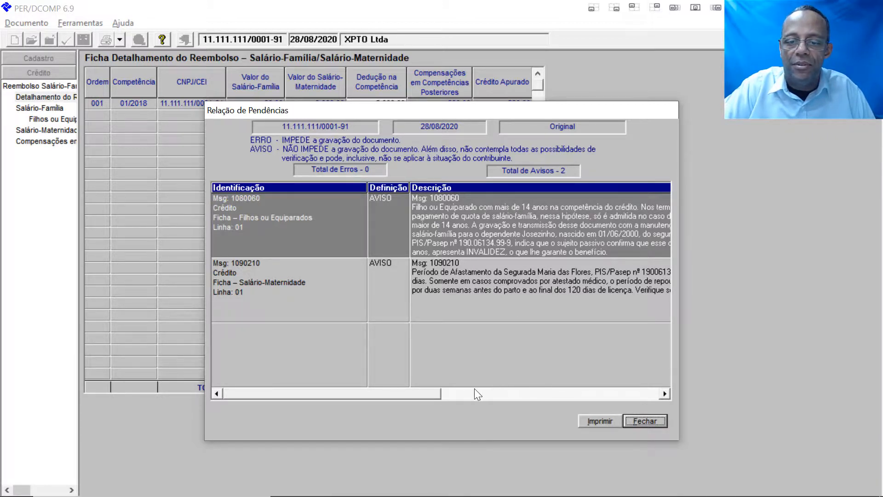
Step: Read both warnings, including the maternity-leave period warning, then close the Relação de Pendências list
click(664, 394)
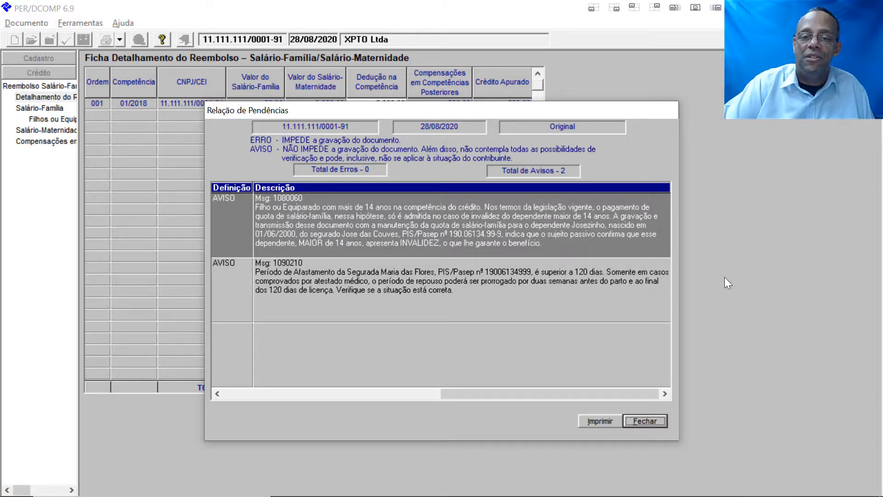
click(290, 298)
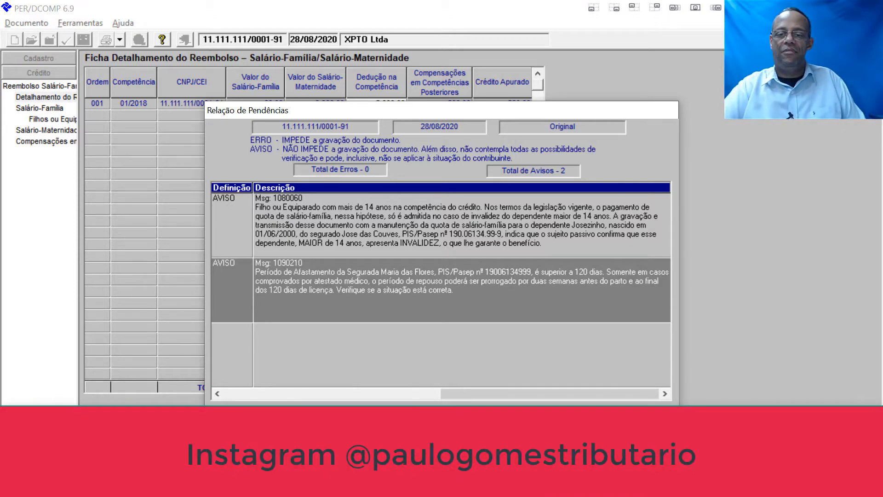
click(516, 418)
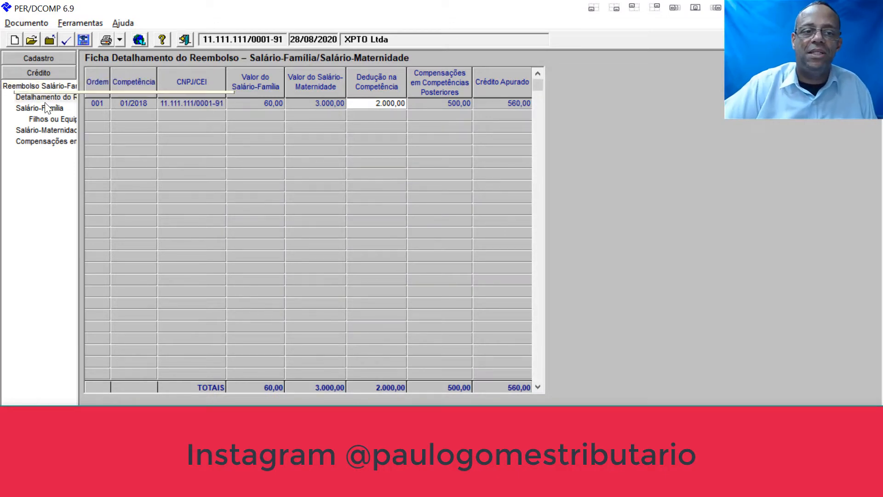
Step: Save the 28/08/2020 reimbursement request as a .DEC file for delivery to RFB despite the warnings
click(37, 26)
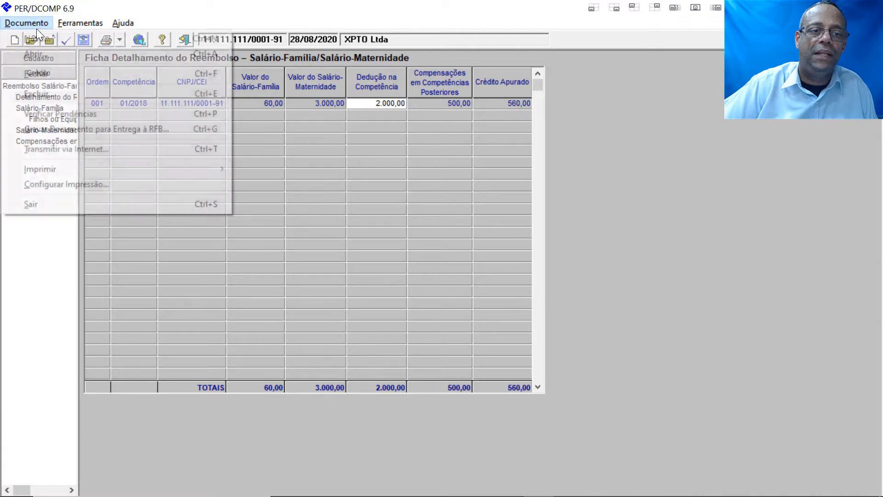
click(67, 129)
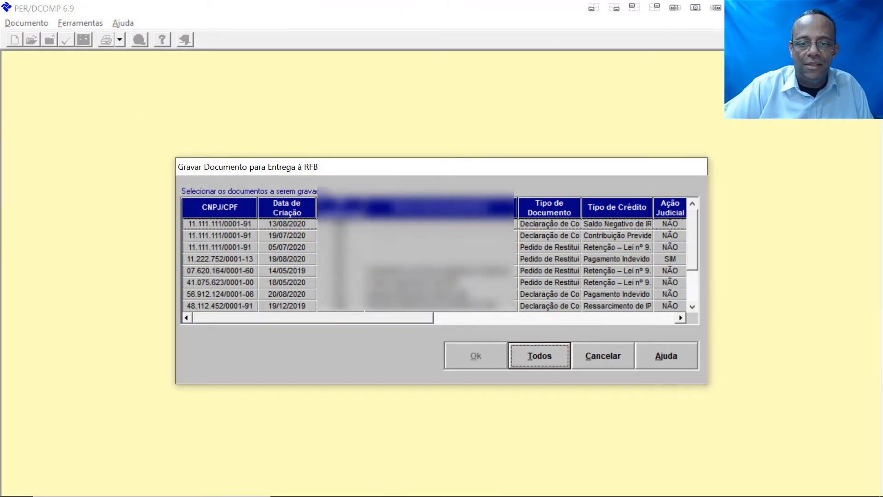
scroll(414, 251, down, 4)
scroll(414, 251, up, 3)
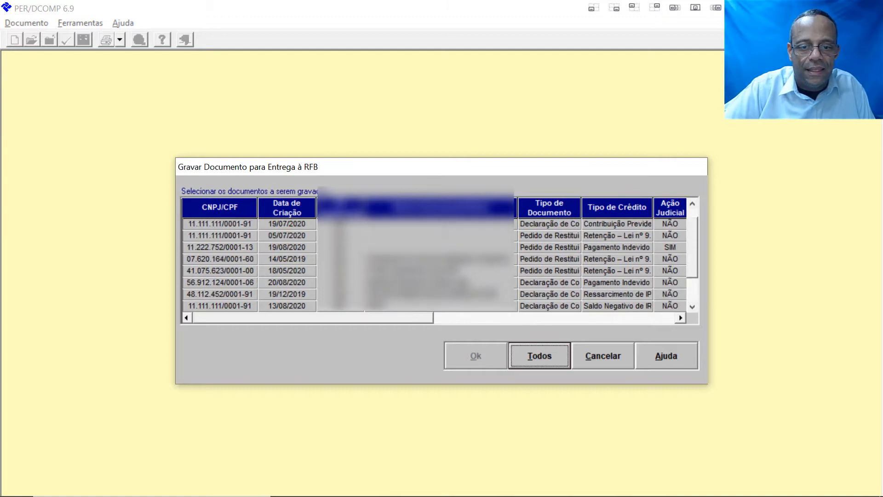
scroll(414, 251, down, 3)
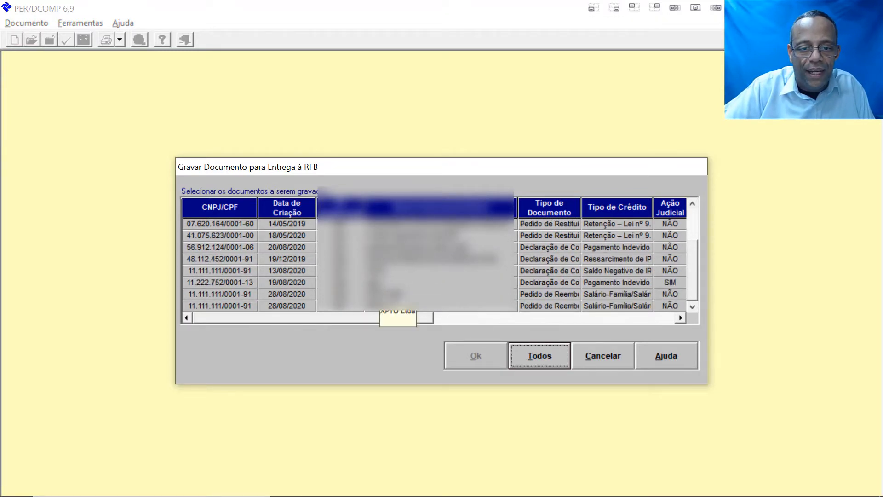
click(396, 294)
click(483, 359)
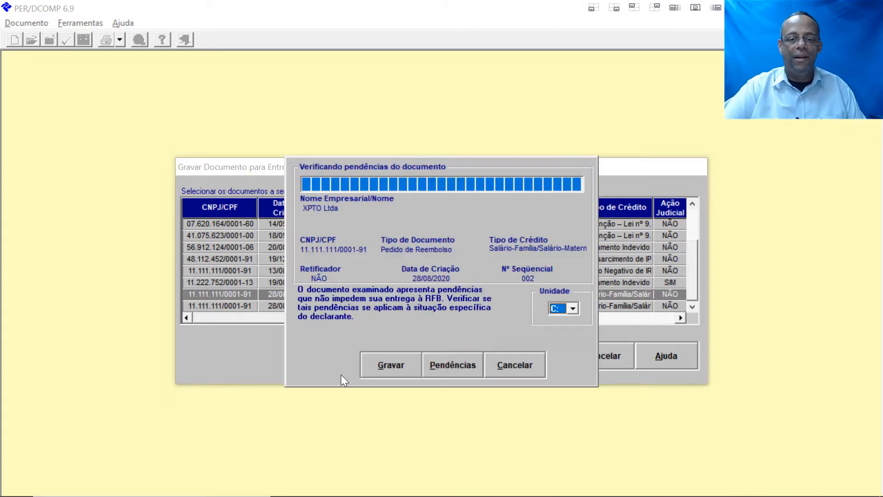
click(386, 374)
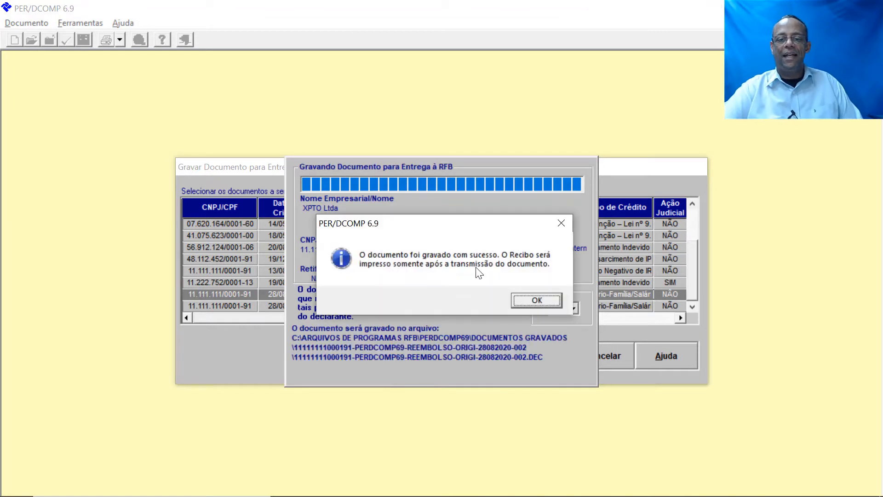
click(536, 300)
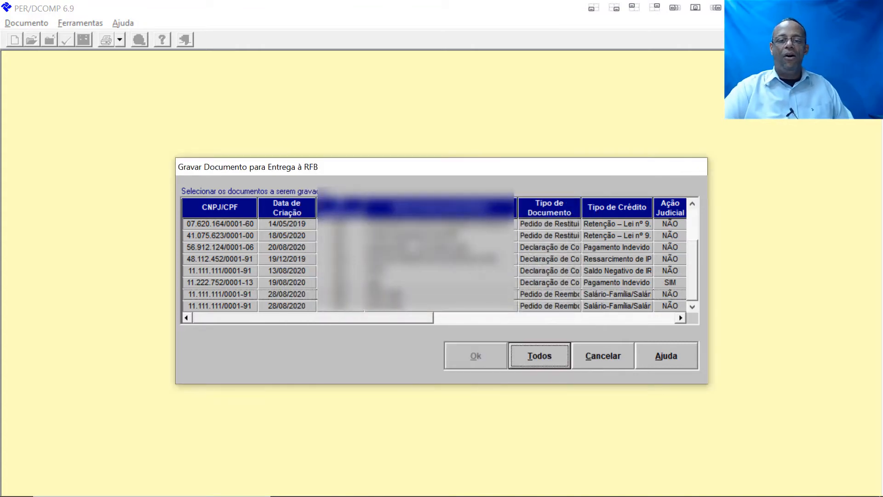
Step: Dismiss the Gravar Documento list and close the reimbursement document through the Documento menu
click(603, 356)
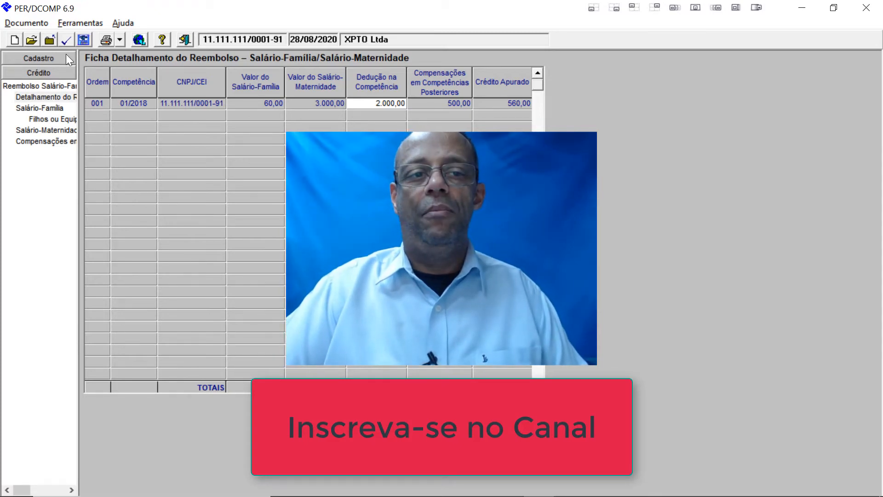
click(35, 19)
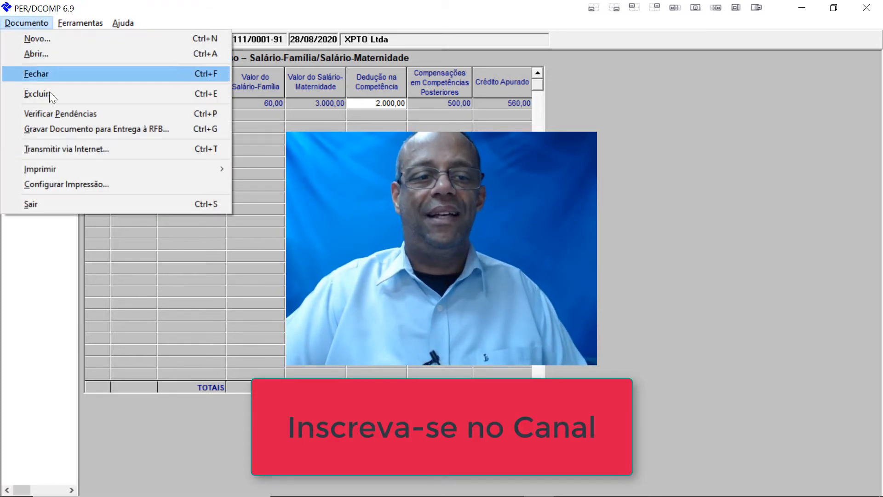
click(90, 150)
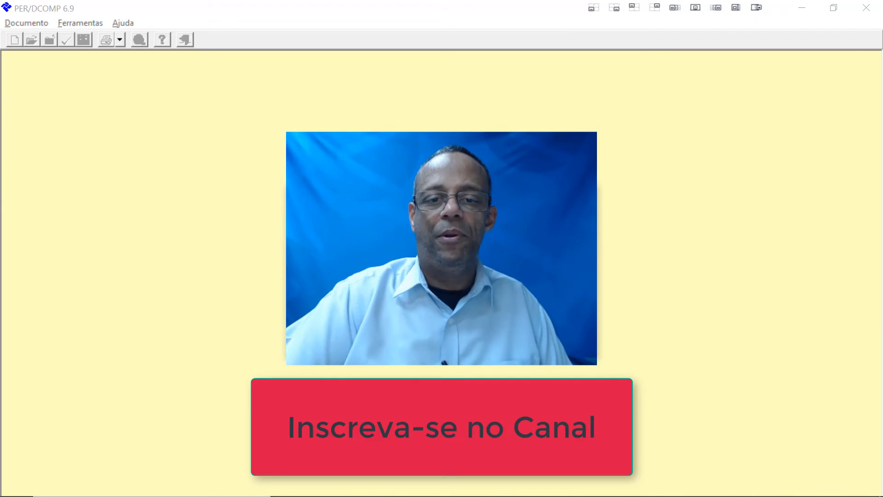